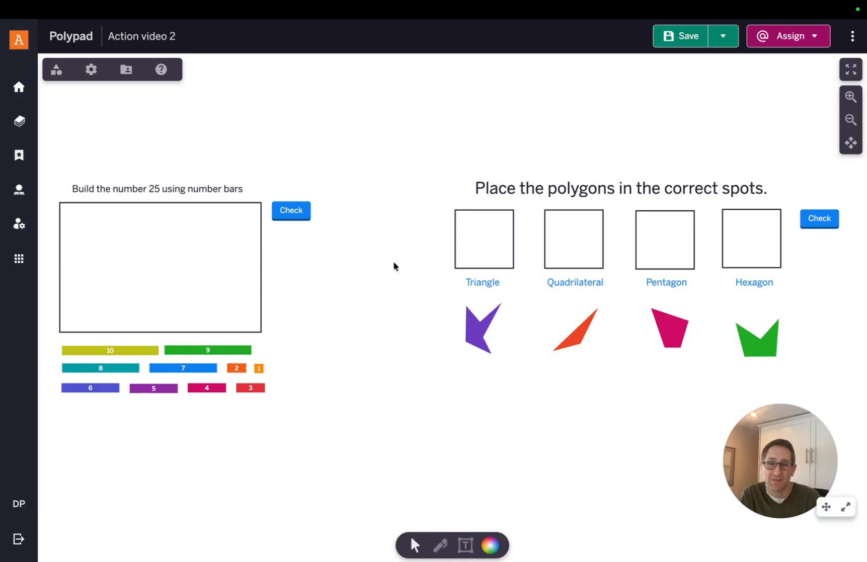
# Enable authoring mode and review the existing When/Then Do actions behind the number bars and polygons activities
pyautogui.hscroll(-3, 394, 266)
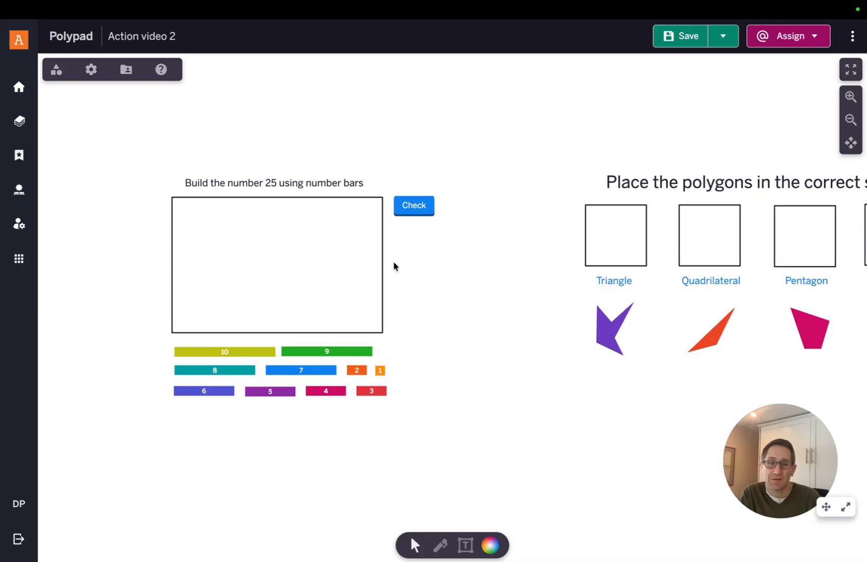
pyautogui.scroll(3, 180, 182)
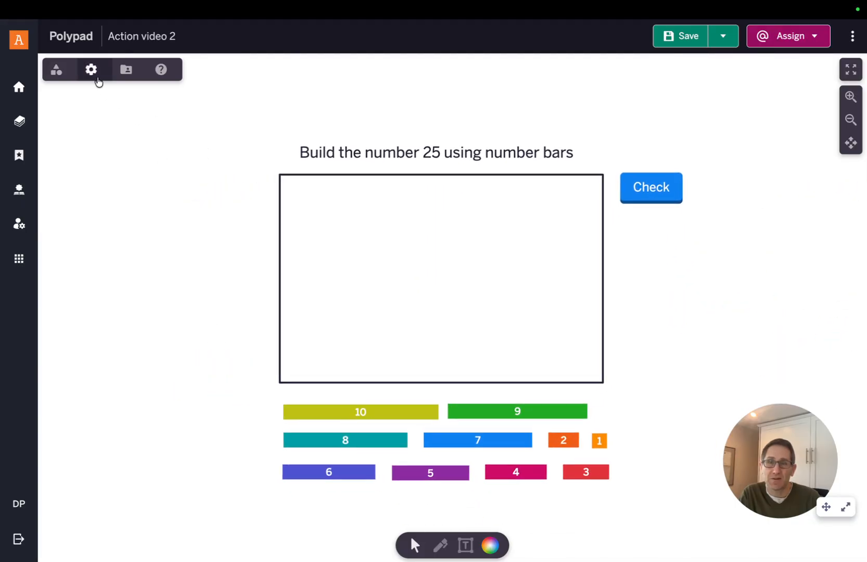
pyautogui.click(98, 79)
pyautogui.click(195, 139)
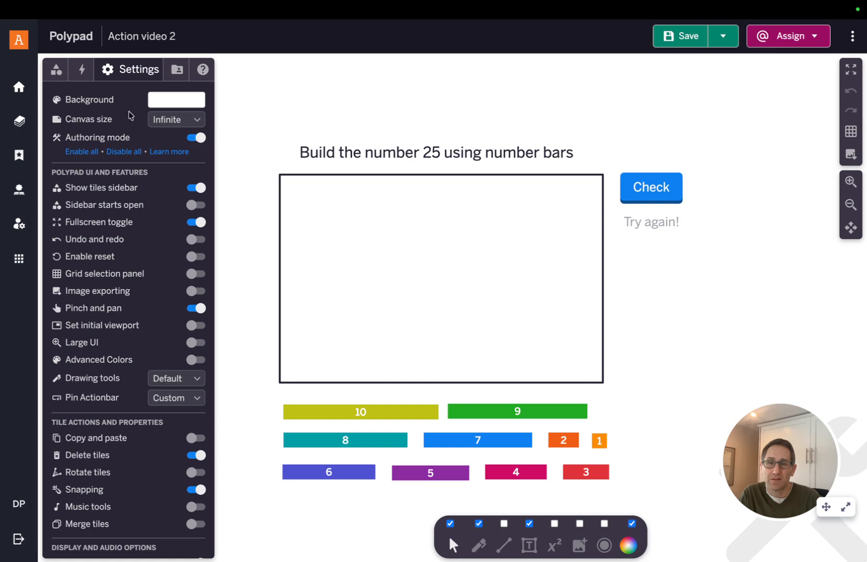
pyautogui.click(83, 73)
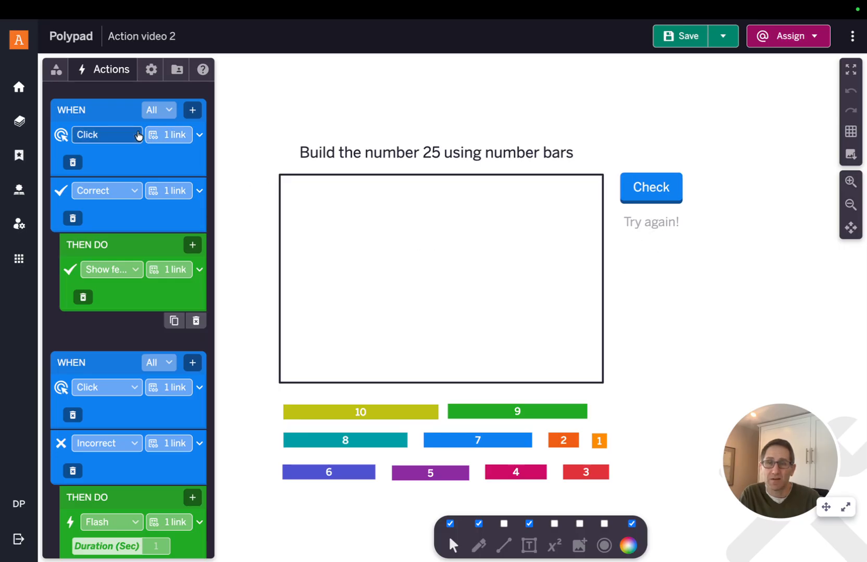
pyautogui.scroll(-3, 119, 162)
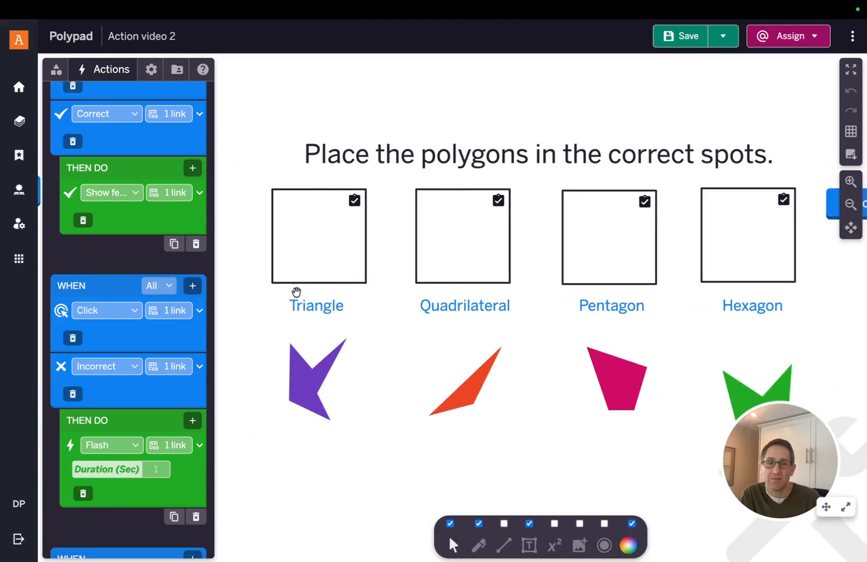
pyautogui.scroll(-9, 156, 315)
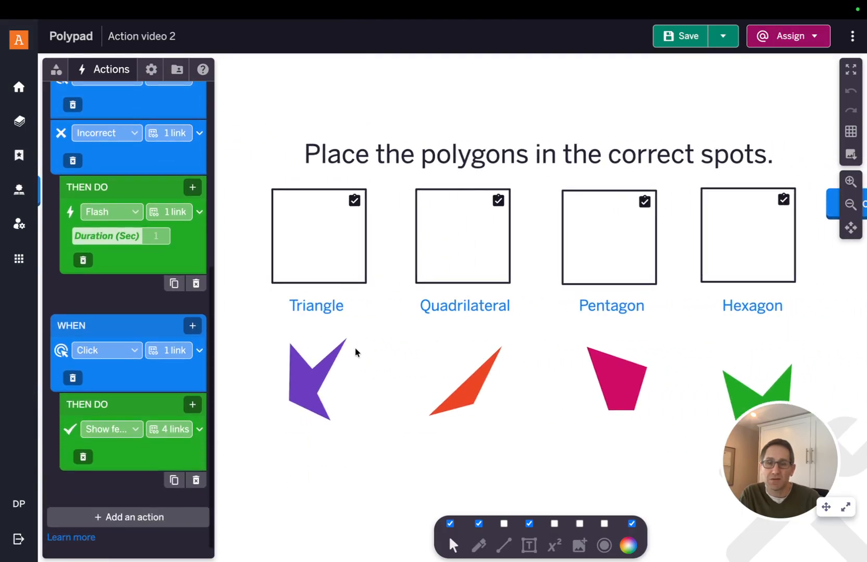
pyautogui.scroll(-1, 354, 346)
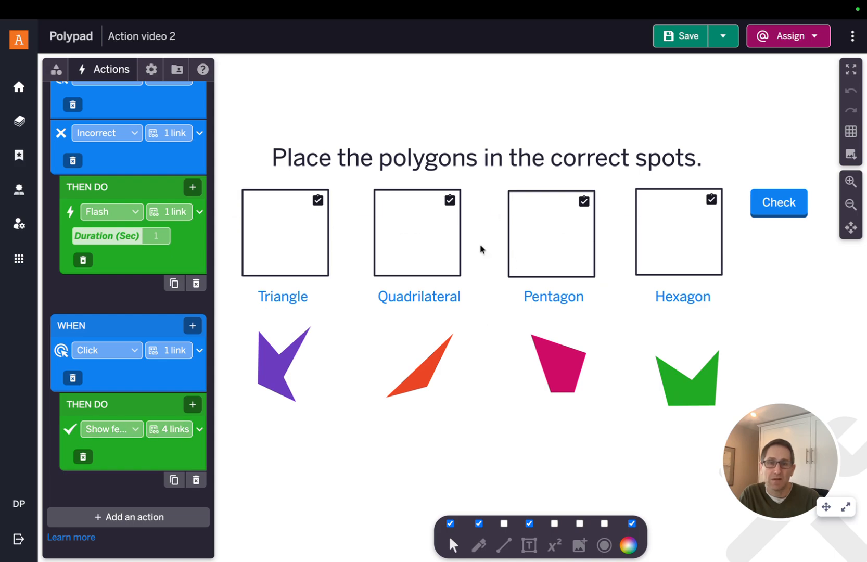
# Turn off authoring mode and check the number bars activity with bars 10, 9, 1 and 3 in the box
pyautogui.click(151, 69)
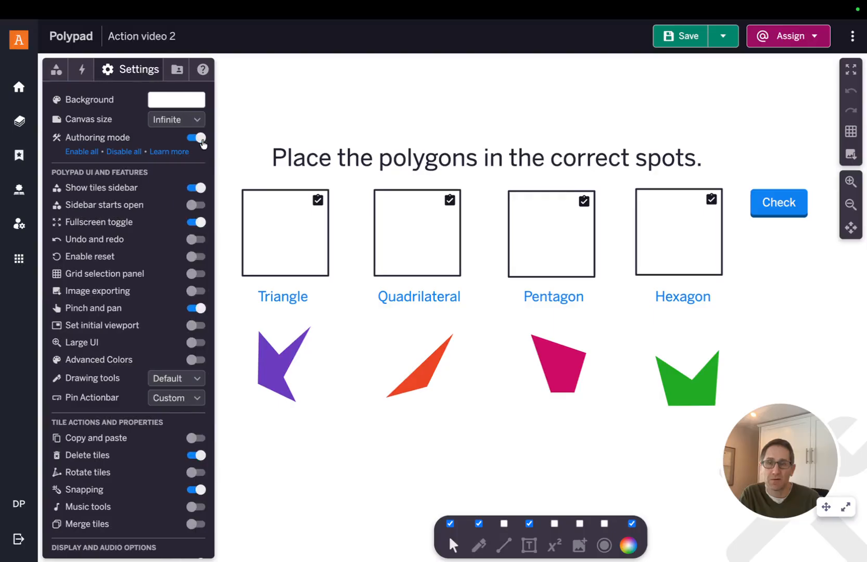
pyautogui.click(196, 137)
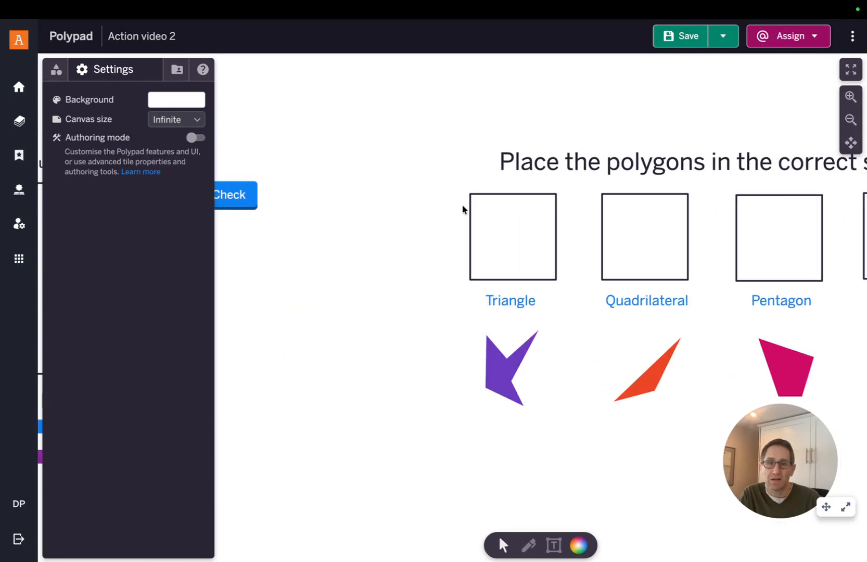
pyautogui.moveTo(407, 377); pyautogui.dragTo(407, 298)
pyautogui.moveTo(497, 381); pyautogui.dragTo(496, 301)
pyautogui.moveTo(606, 405); pyautogui.dragTo(460, 331)
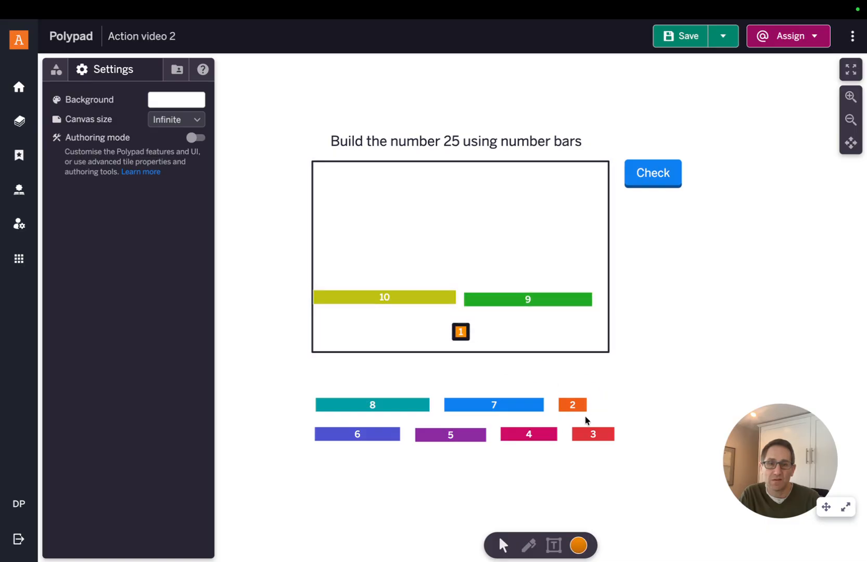
pyautogui.moveTo(587, 434); pyautogui.dragTo(525, 334)
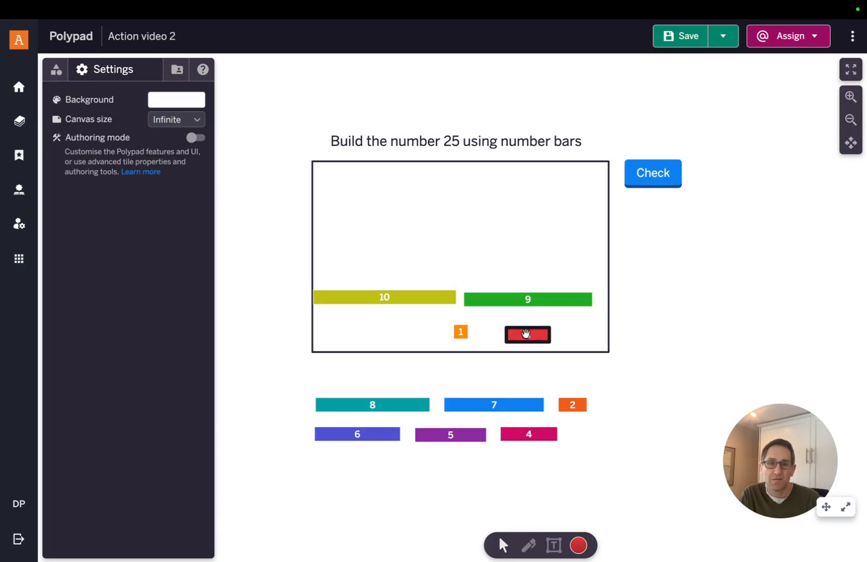
pyautogui.click(630, 185)
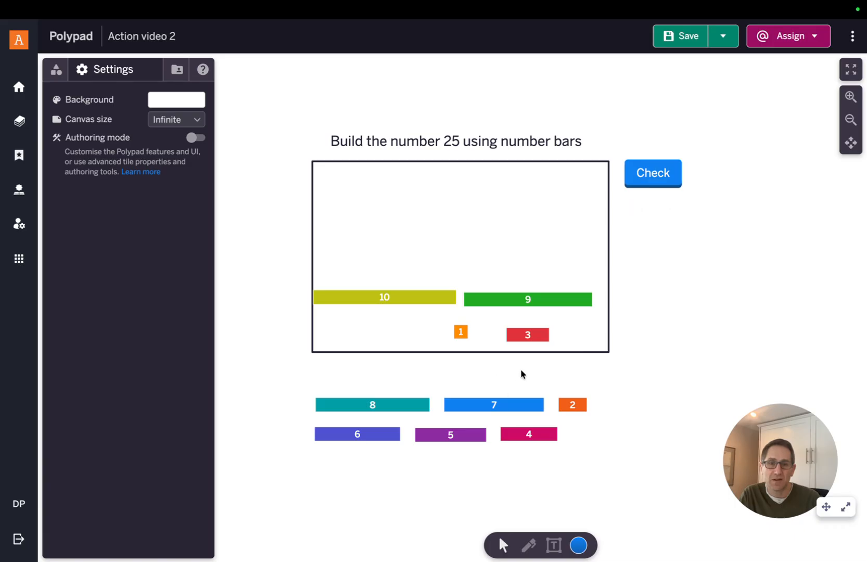
# Check the answer with bar 2 in place of bar 1, and check it again with bar 1 added back
pyautogui.moveTo(461, 332)
pyautogui.mouseDown()
pyautogui.moveTo(552, 389)
pyautogui.moveTo(575, 431)
pyautogui.moveTo(484, 343)
pyautogui.moveTo(466, 338)
pyautogui.mouseUp()
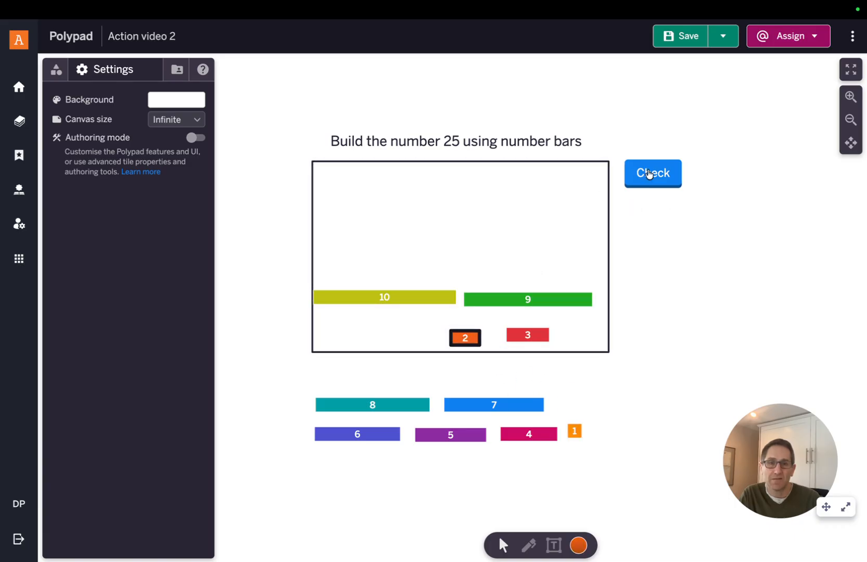
pyautogui.click(649, 174)
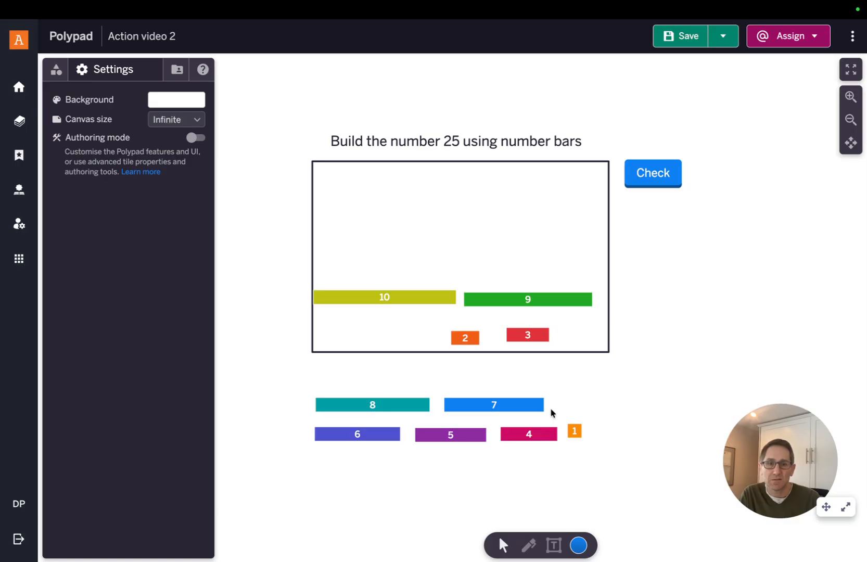
pyautogui.moveTo(574, 434); pyautogui.dragTo(416, 336)
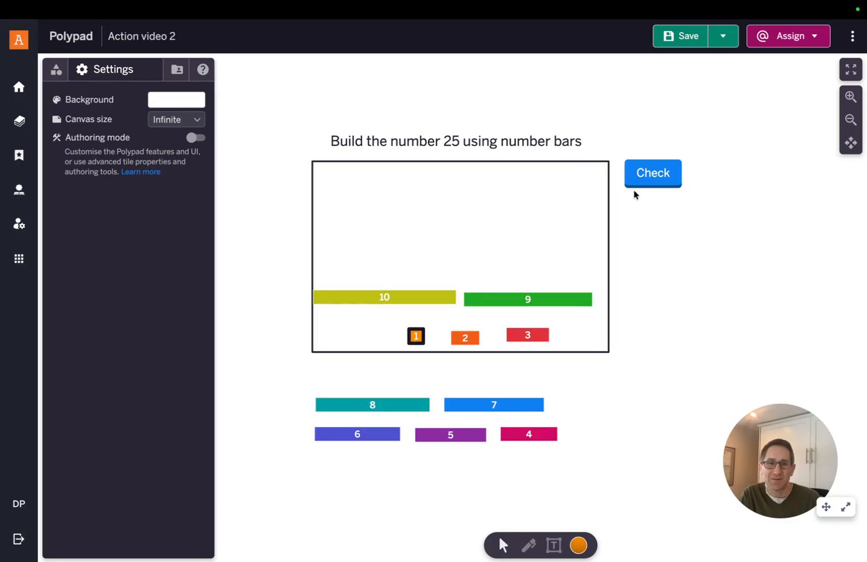
pyautogui.click(645, 180)
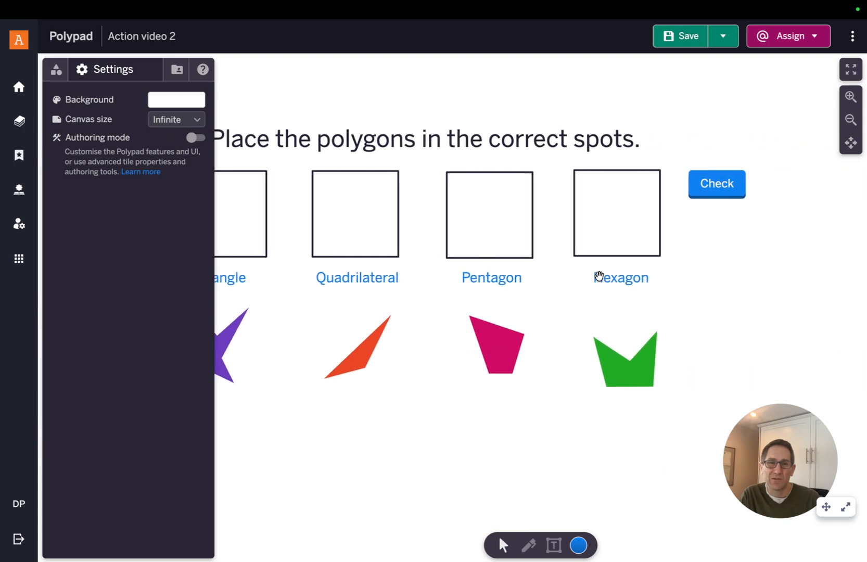
# Check the polygons activity with empty boxes, and again with the orange triangle placed in the Triangle box
pyautogui.click(774, 190)
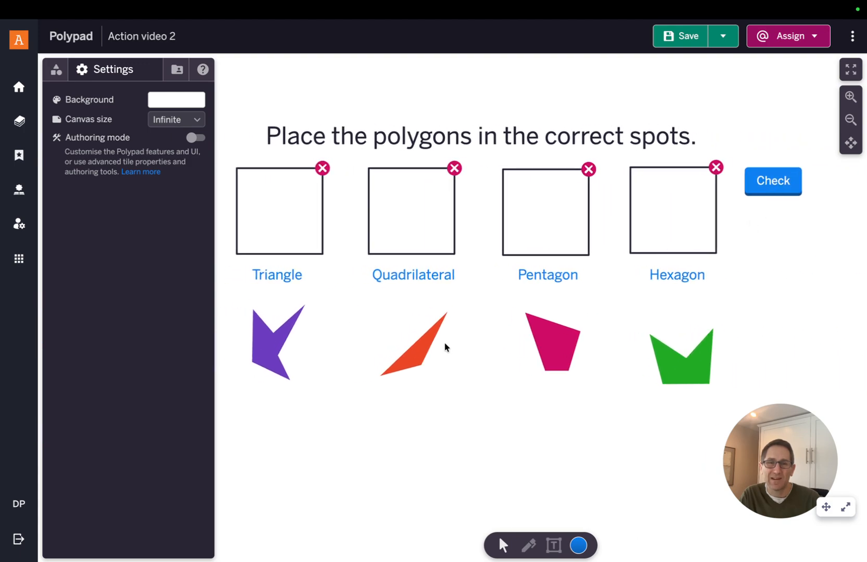
pyautogui.moveTo(409, 362); pyautogui.dragTo(256, 204)
pyautogui.click(757, 186)
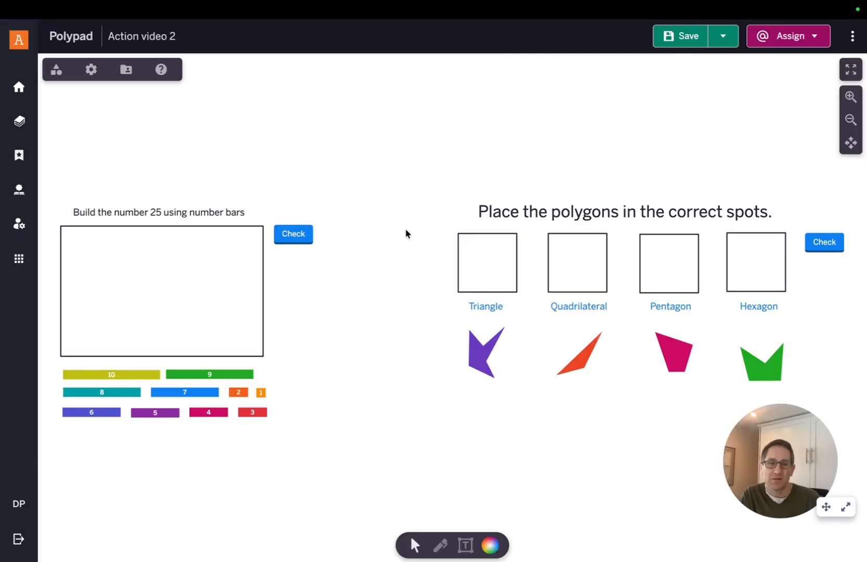
pyautogui.hscroll(-5, 406, 234)
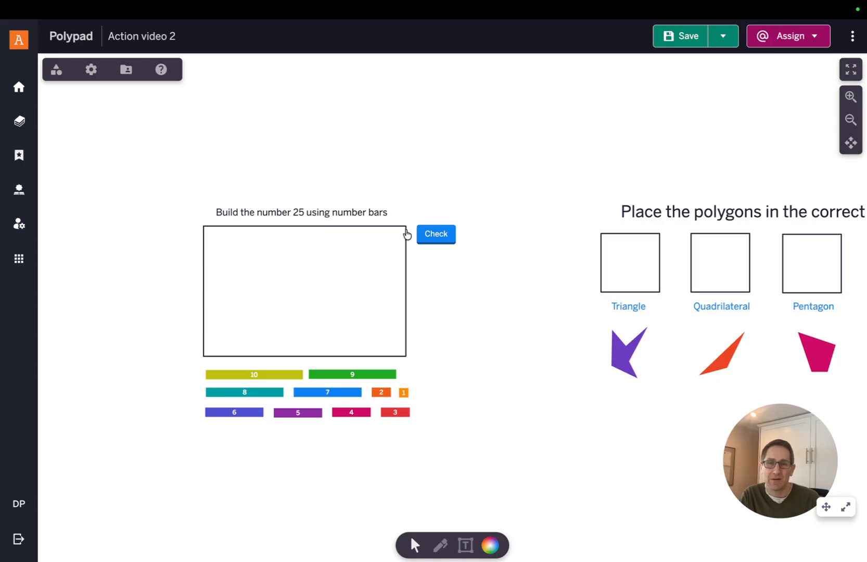
pyautogui.scroll(5, 323, 246)
pyautogui.scroll(-3, 324, 246)
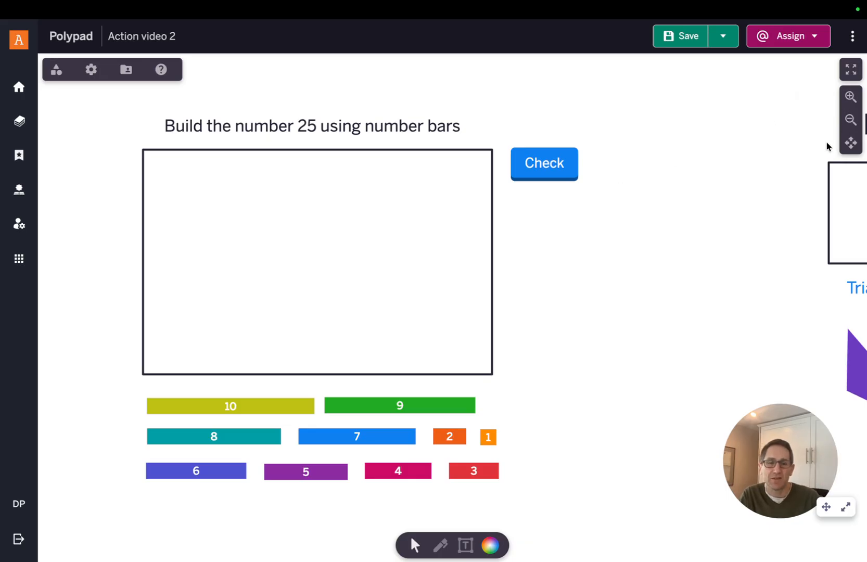
pyautogui.hscroll(5, 678, 202)
pyautogui.hscroll(-6, 677, 201)
pyautogui.hscroll(-2, 678, 202)
pyautogui.hscroll(10, 583, 231)
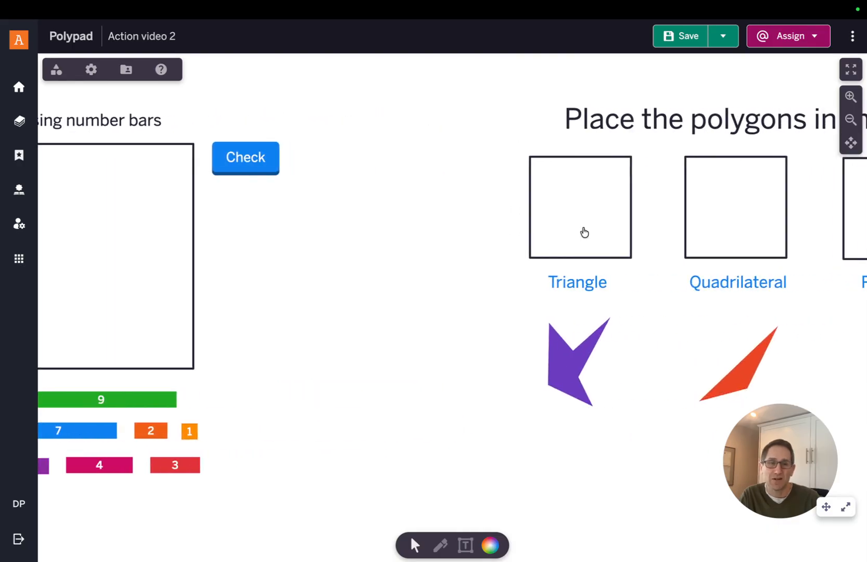
pyautogui.hscroll(-10, 583, 231)
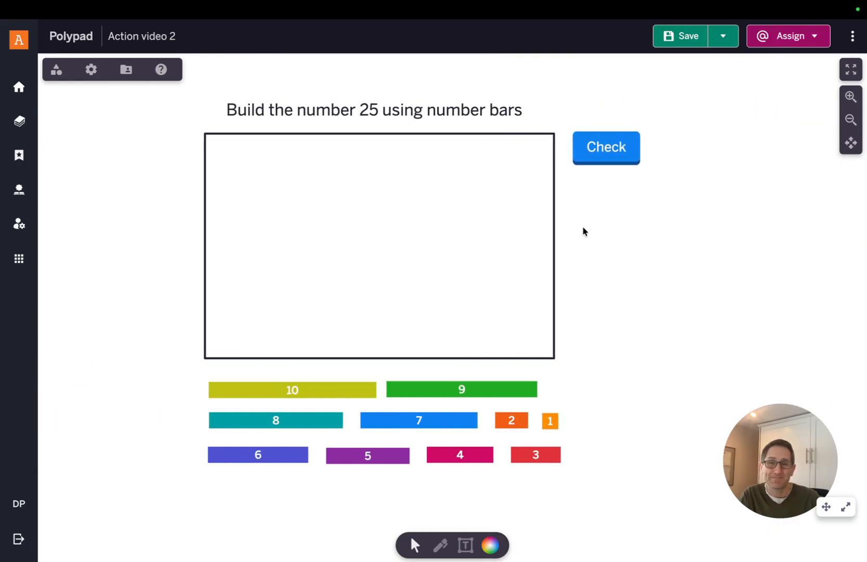
# Enable authoring mode and add a button labelled "Next" below the "Try again!" text of the number bars activity
pyautogui.click(92, 69)
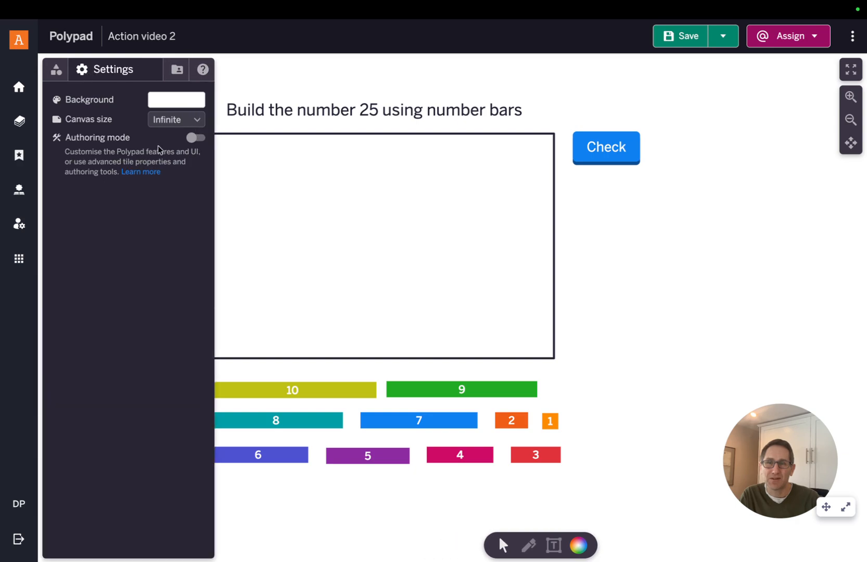
pyautogui.click(188, 138)
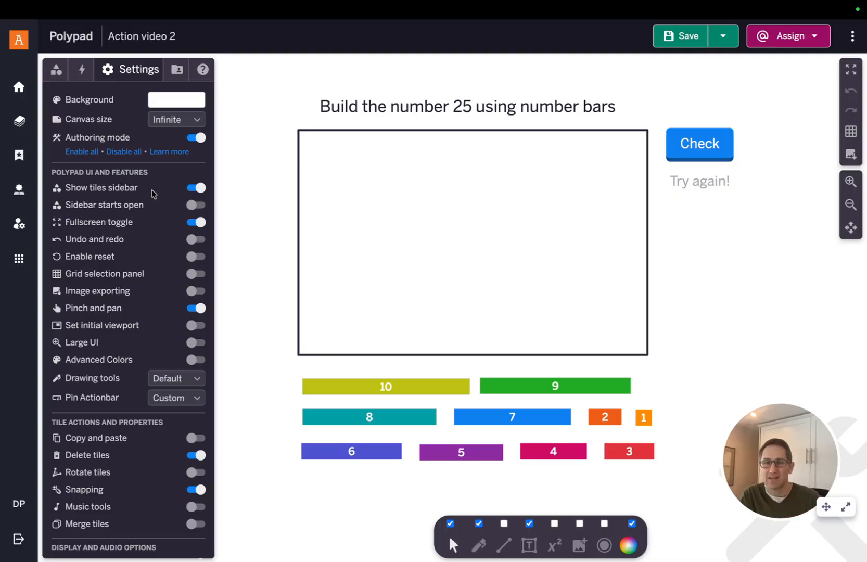
pyautogui.click(68, 76)
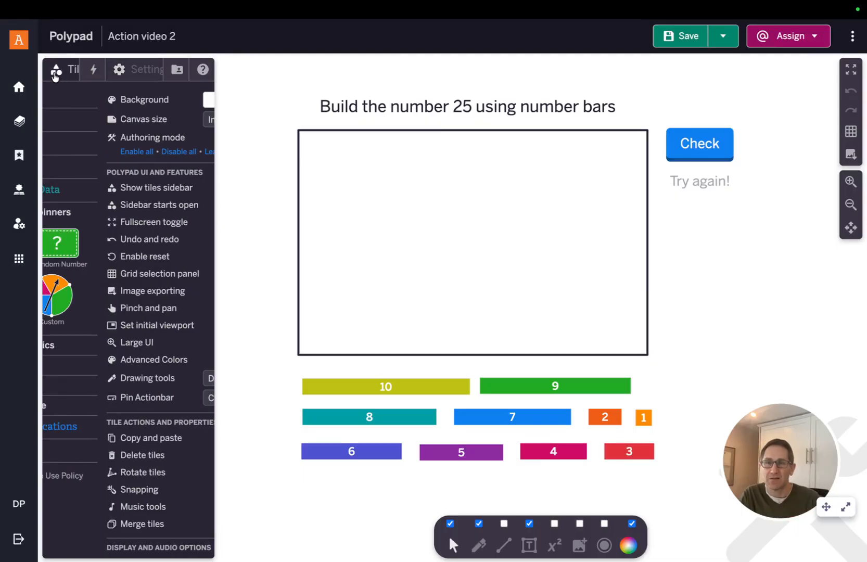
pyautogui.click(121, 455)
pyautogui.moveTo(97, 289); pyautogui.dragTo(702, 215)
pyautogui.doubleClick(701, 216)
pyautogui.write('Next')
pyautogui.click(742, 309)
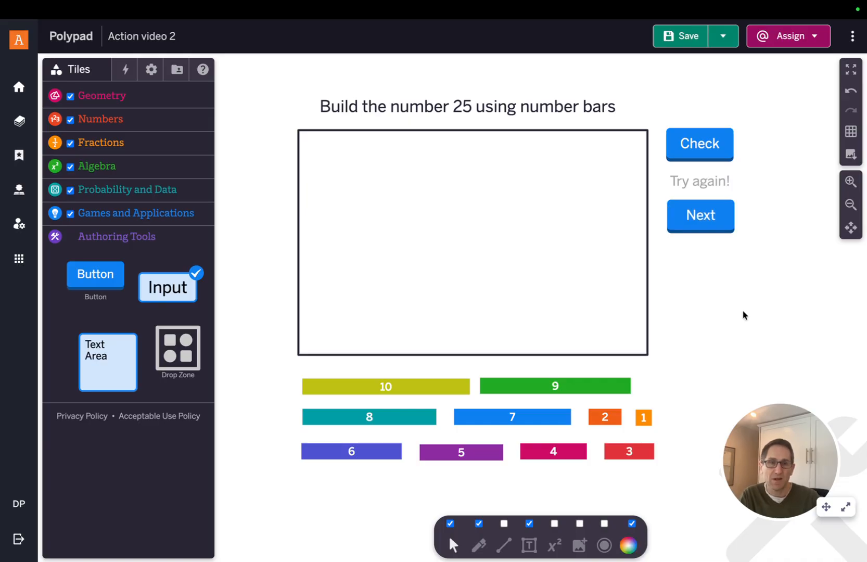
# Make the Next button initially invisible in its authoring options
pyautogui.click(723, 219)
pyautogui.click(755, 254)
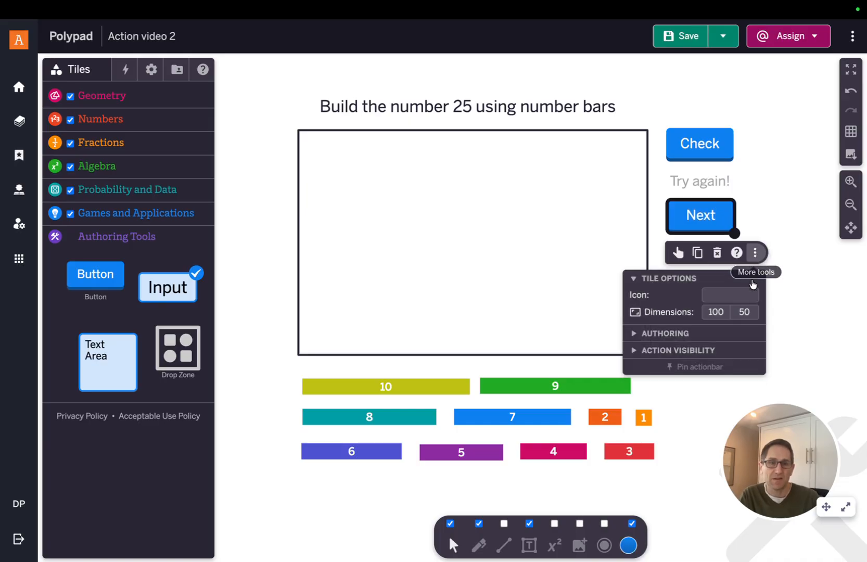
pyautogui.click(716, 334)
pyautogui.scroll(-1, 771, 336)
pyautogui.scroll(-2, 770, 336)
pyautogui.click(749, 347)
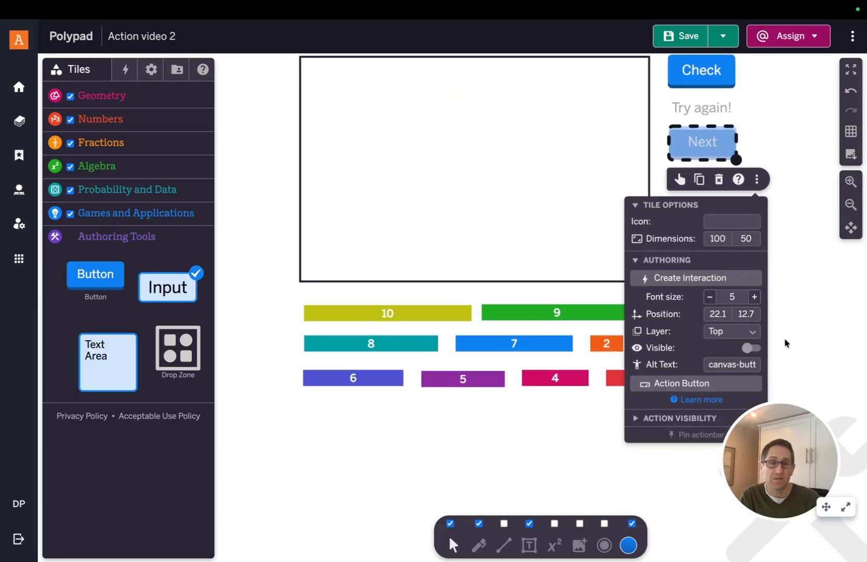
pyautogui.click(784, 345)
pyautogui.scroll(3, 788, 342)
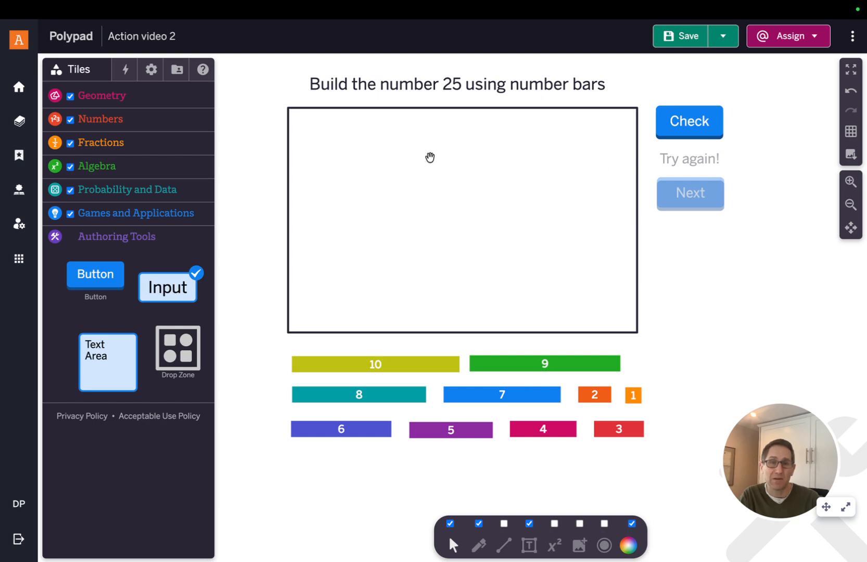
# Add a Show action linked to the Next button to the Then Do part of the first Click and Correct rule
pyautogui.click(125, 70)
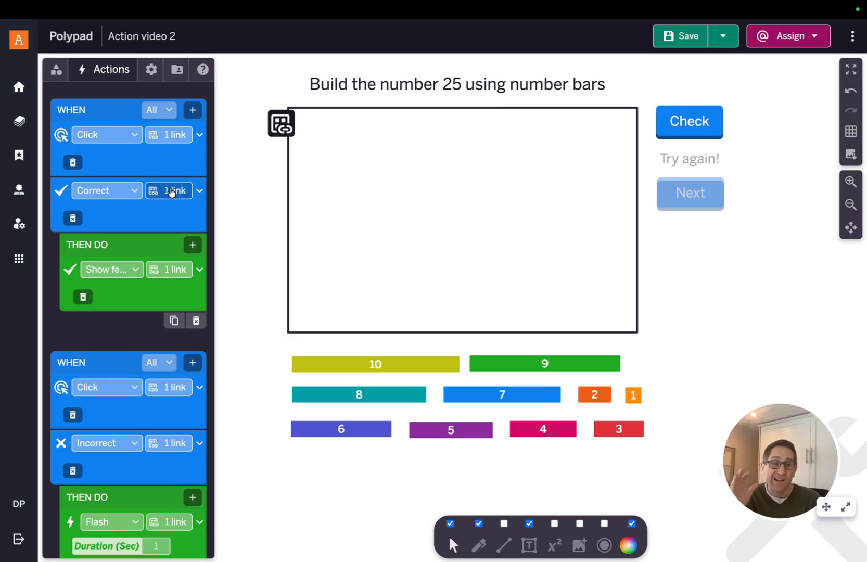
pyautogui.click(195, 244)
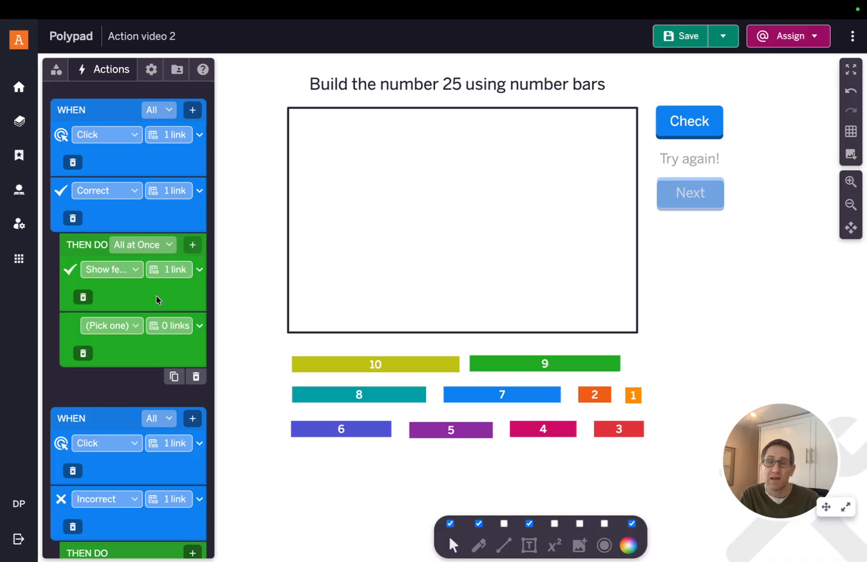
pyautogui.click(120, 330)
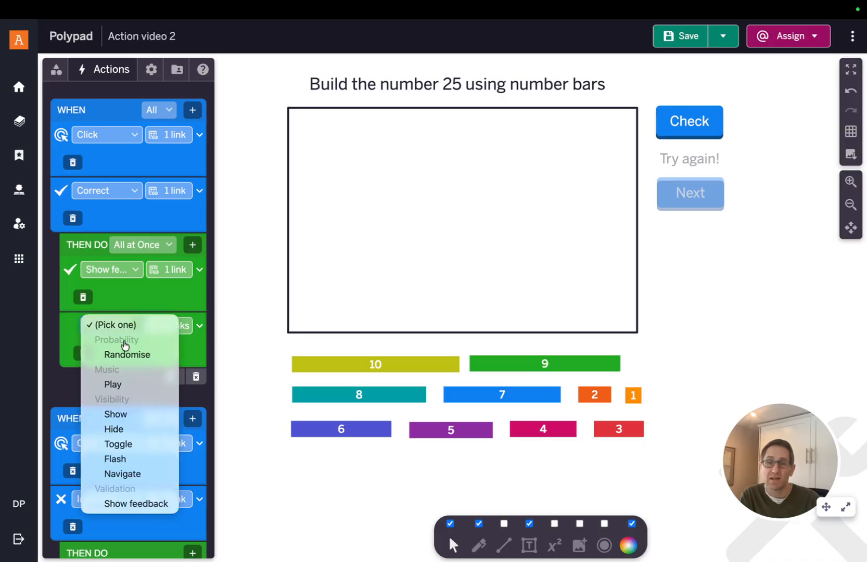
pyautogui.click(123, 420)
pyautogui.click(171, 333)
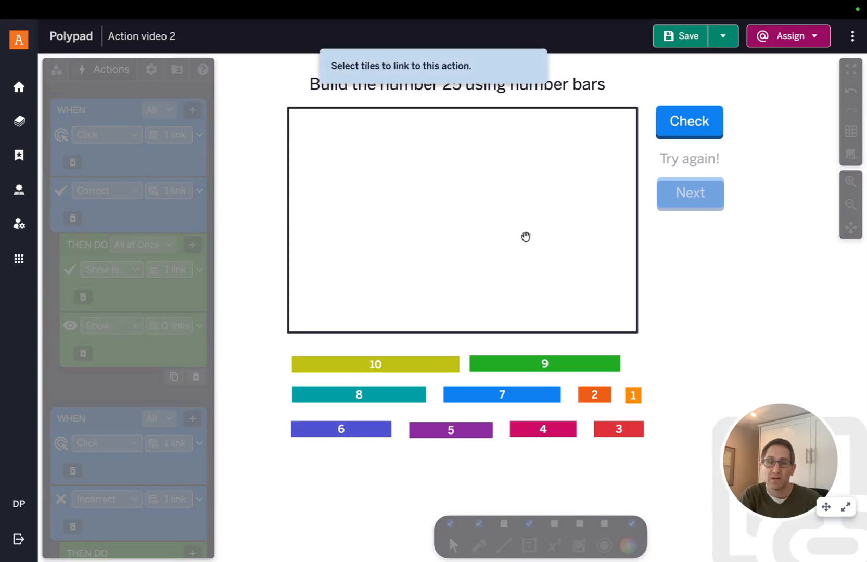
pyautogui.click(676, 207)
pyautogui.click(665, 274)
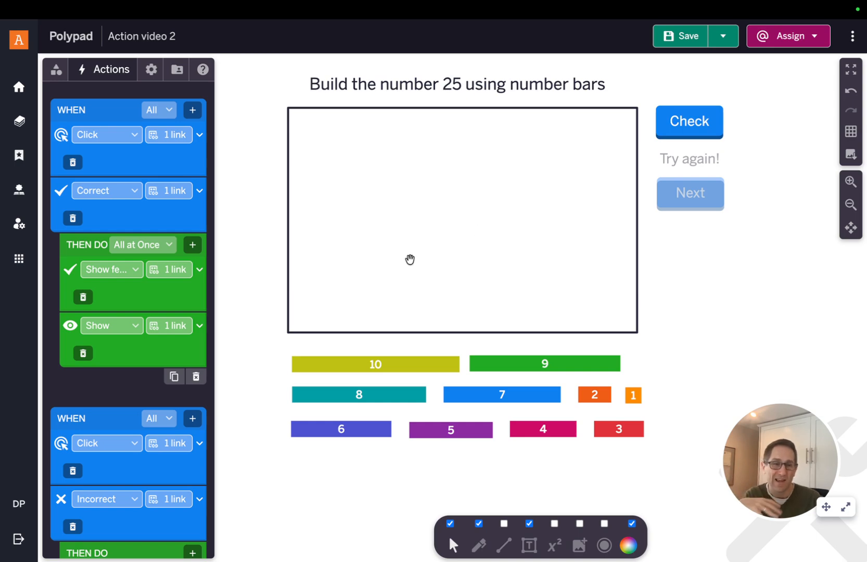
# Set the first rule's Then Do actions to run In Order with a 1-second delay on Show feedback
pyautogui.click(139, 246)
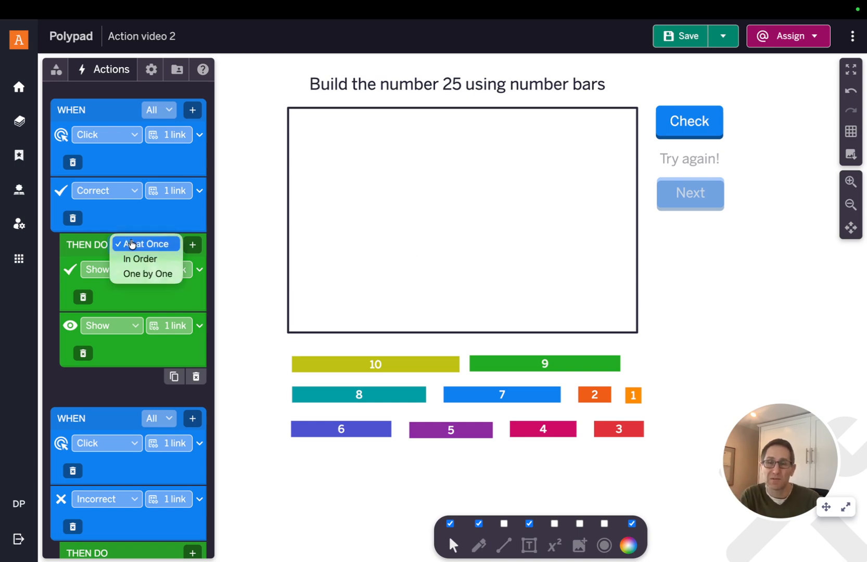
pyautogui.click(159, 259)
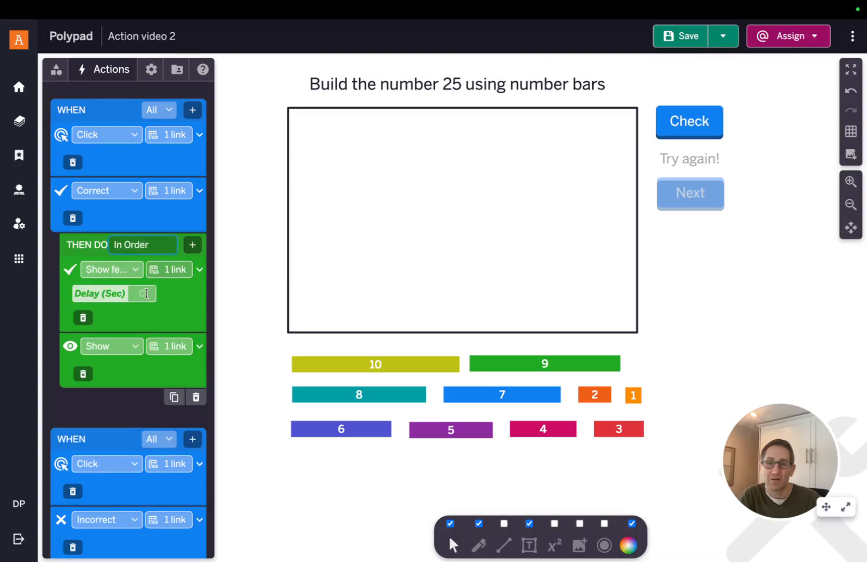
pyautogui.click(146, 298)
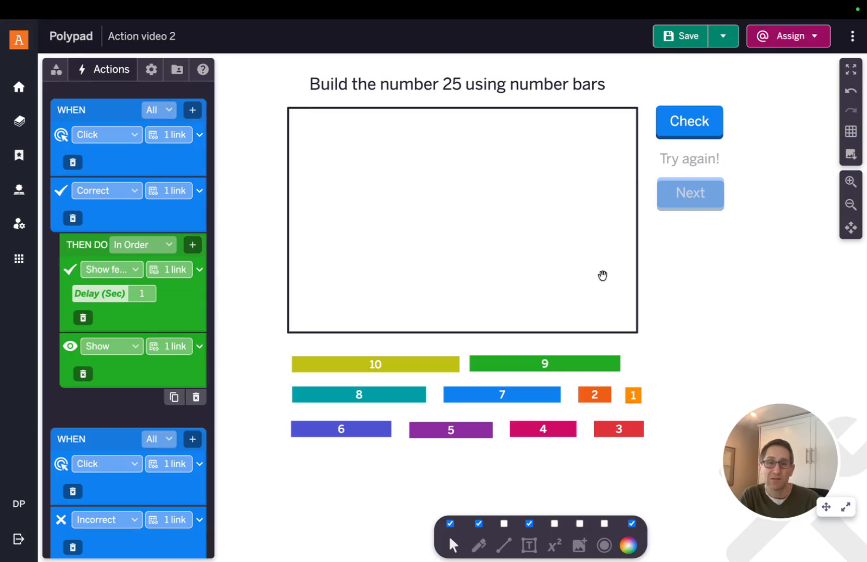
# Add a new action rule whose When condition is Click, linked to the Next button
pyautogui.scroll(-8, 158, 301)
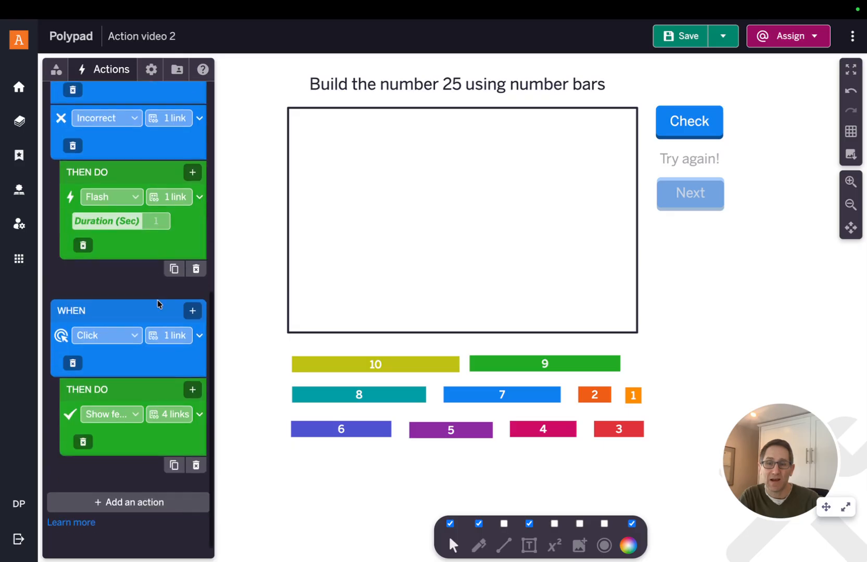
pyautogui.click(128, 517)
pyautogui.scroll(-4, 132, 441)
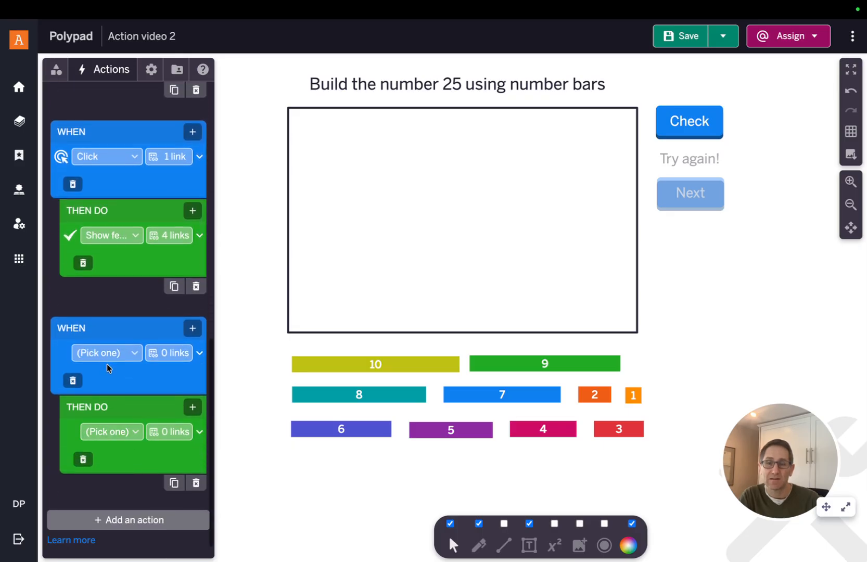
pyautogui.click(107, 352)
pyautogui.click(90, 363)
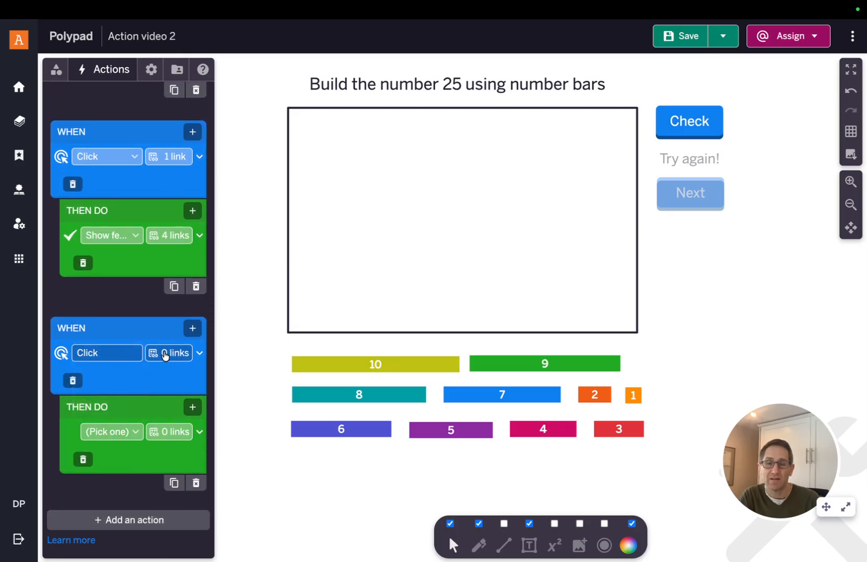
pyautogui.click(165, 354)
pyautogui.click(690, 197)
pyautogui.click(692, 299)
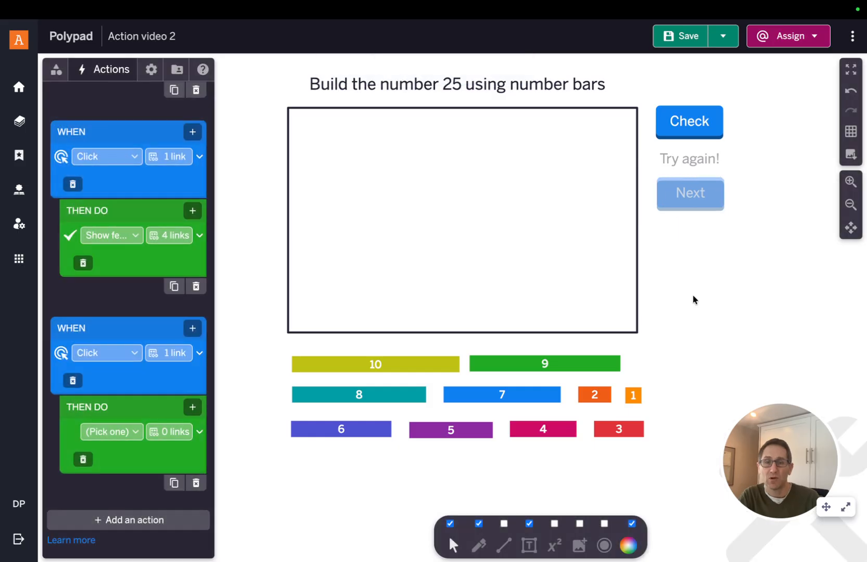
# Set the new rule's Then Do action to Navigate
pyautogui.scroll(-3, 693, 299)
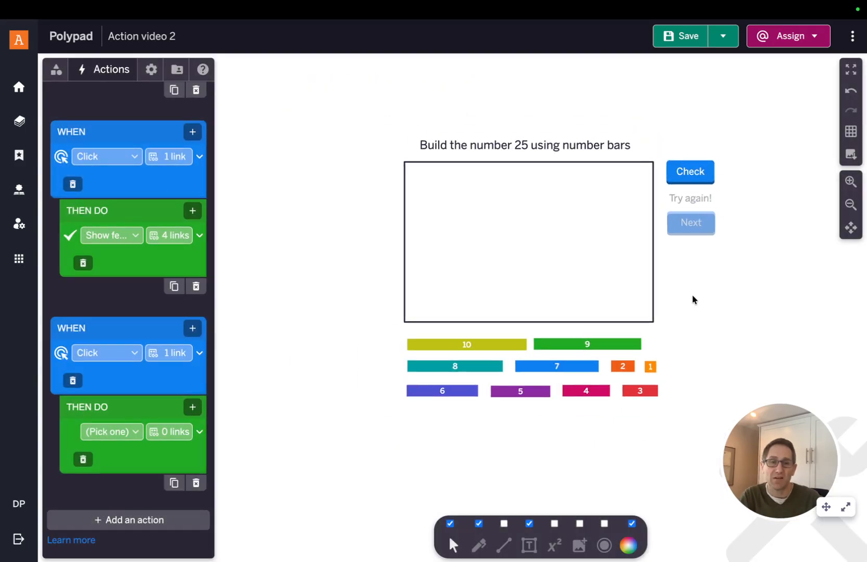
pyautogui.hscroll(7, 692, 299)
pyautogui.hscroll(5, 713, 281)
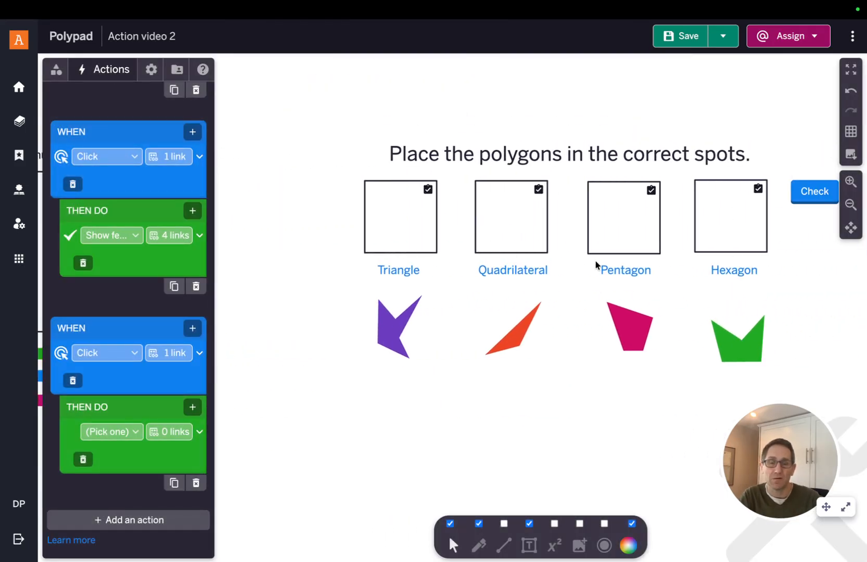
pyautogui.hscroll(2, 564, 245)
pyautogui.click(117, 435)
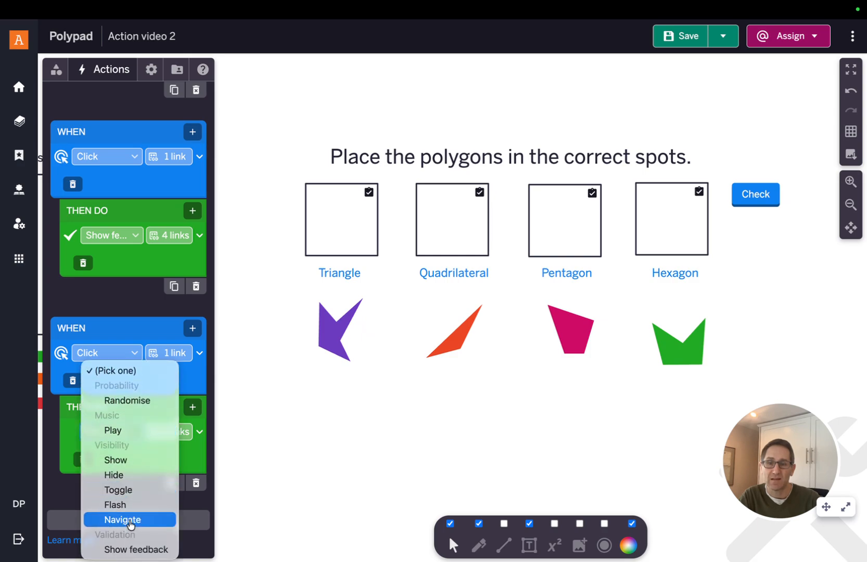
pyautogui.click(129, 520)
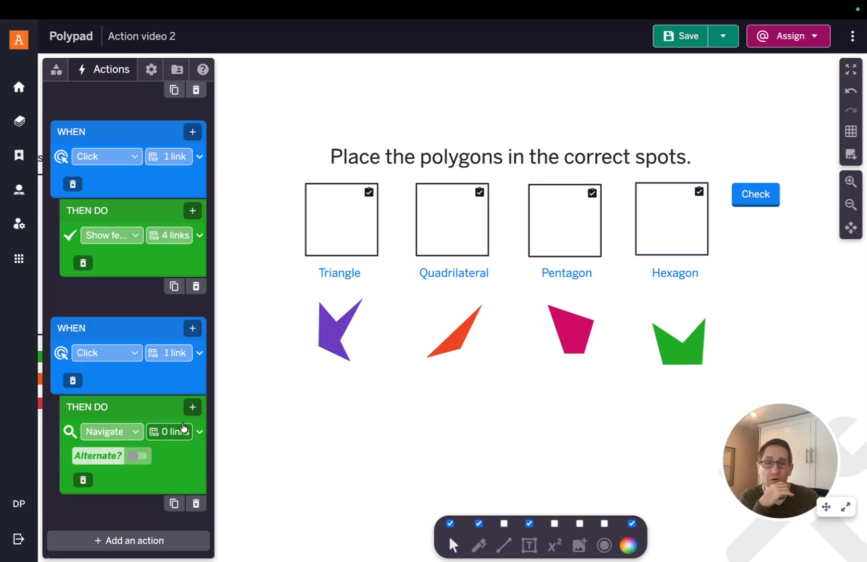
# Try the Next button's click action while no tile is linked to Navigate
pyautogui.click(453, 237)
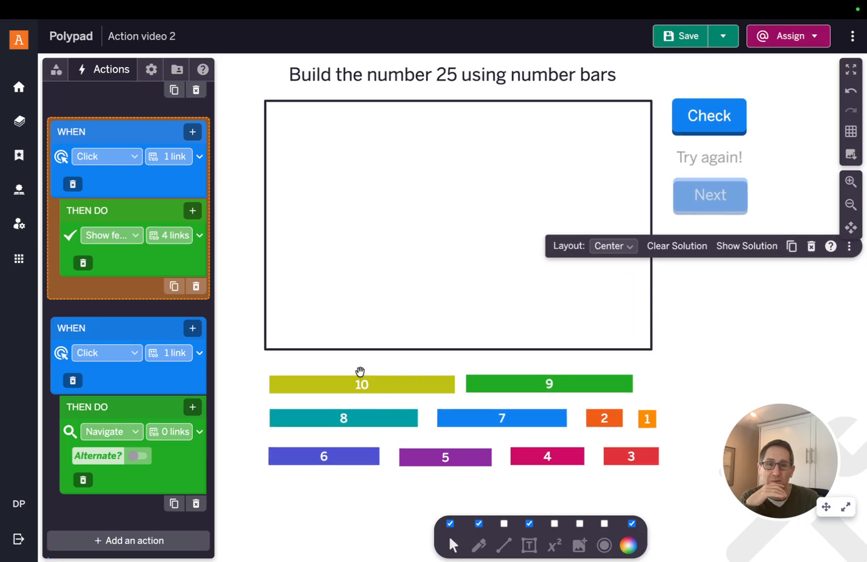
pyautogui.click(727, 292)
pyautogui.click(715, 206)
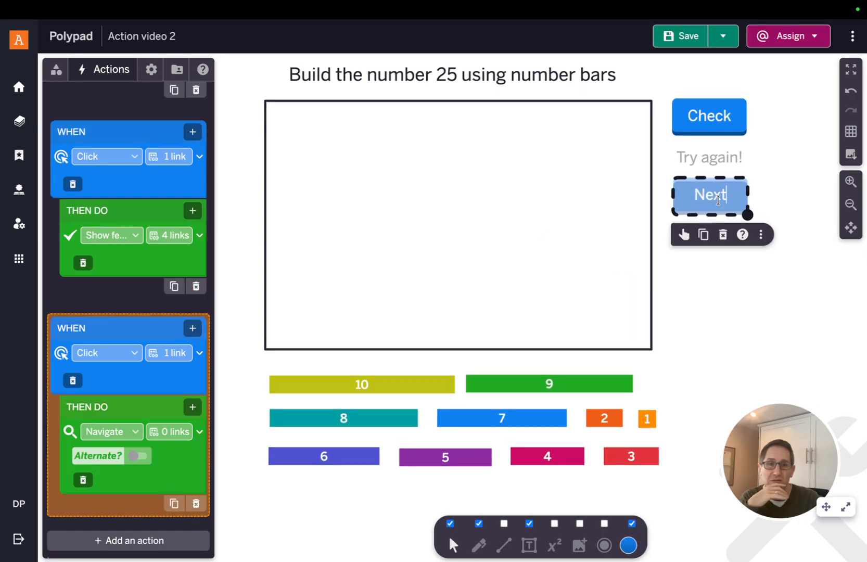
pyautogui.click(683, 235)
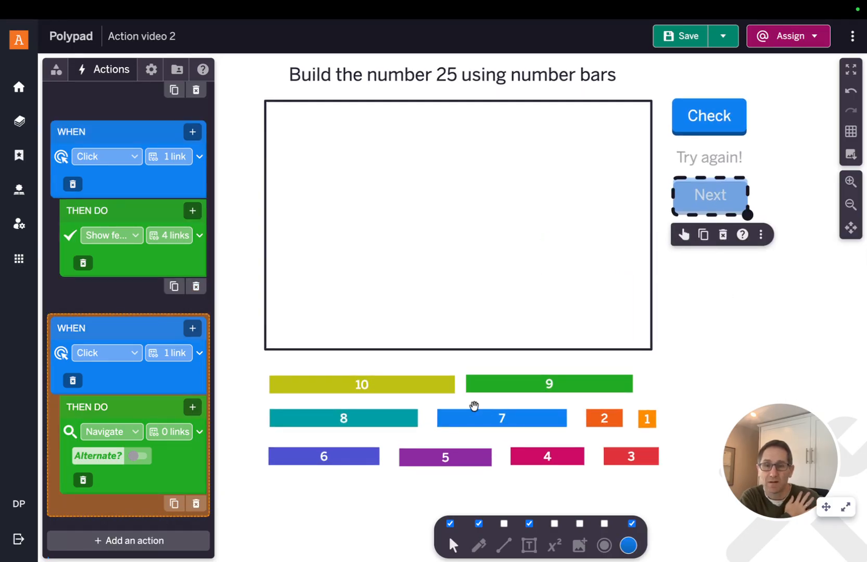
pyautogui.click(314, 470)
# Link the Navigate action to the Quadrilateral box in the polygons activity
pyautogui.click(169, 431)
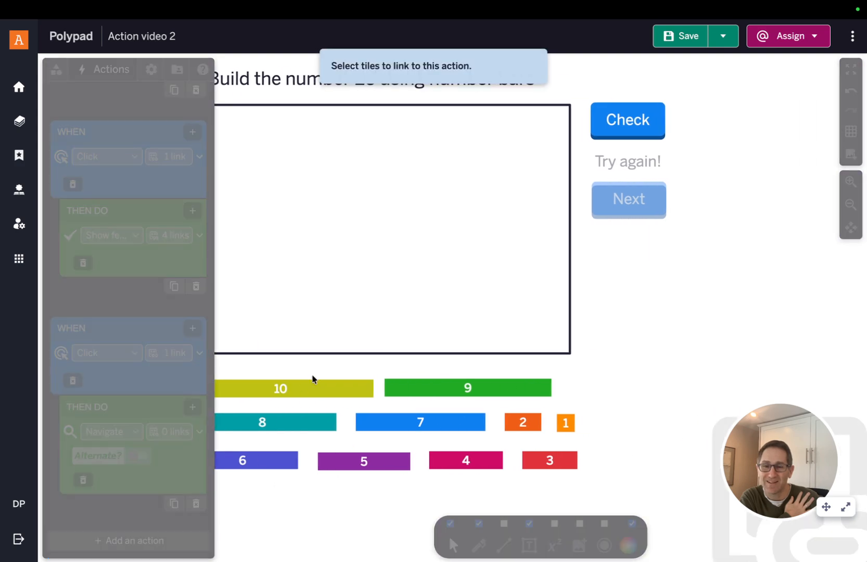
pyautogui.hscroll(10, 402, 309)
pyautogui.click(576, 191)
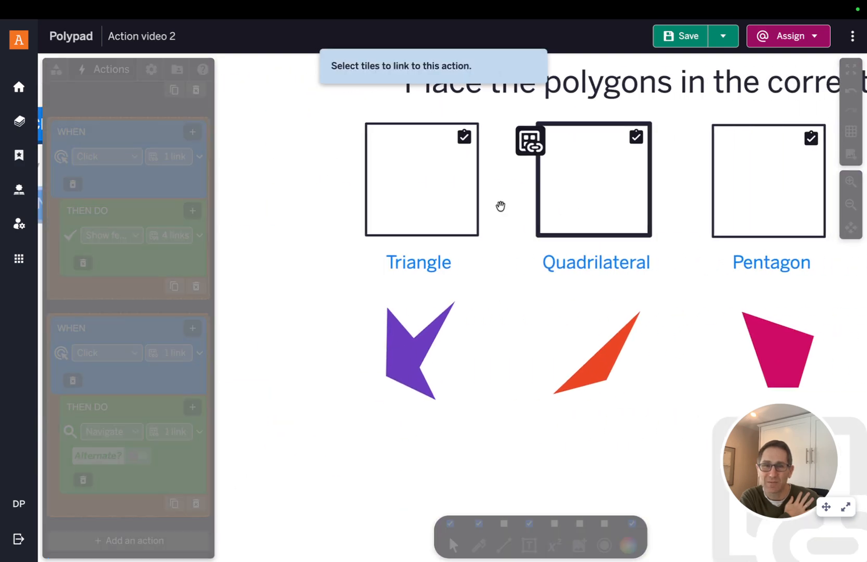
pyautogui.click(173, 381)
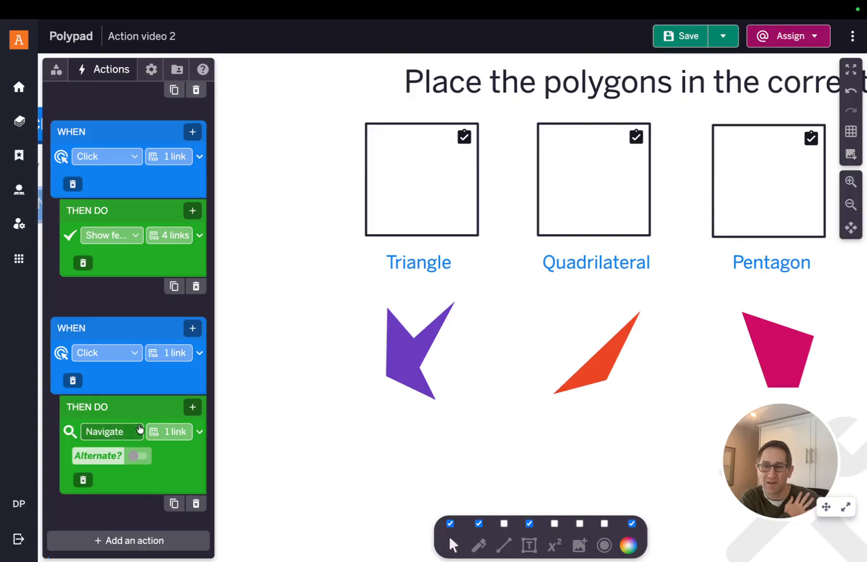
# Test the Next button's navigation from the number bars activity to the polygons activity
pyautogui.hscroll(-10, 332, 349)
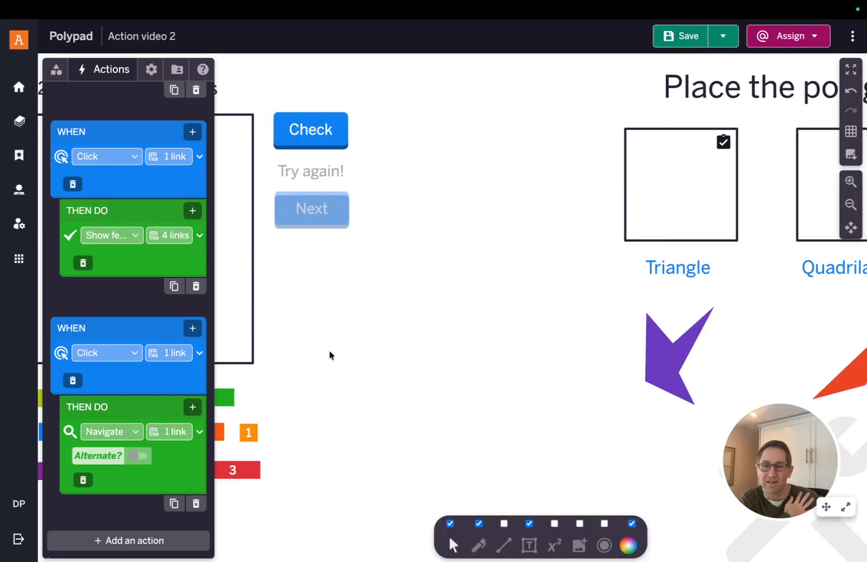
pyautogui.click(603, 210)
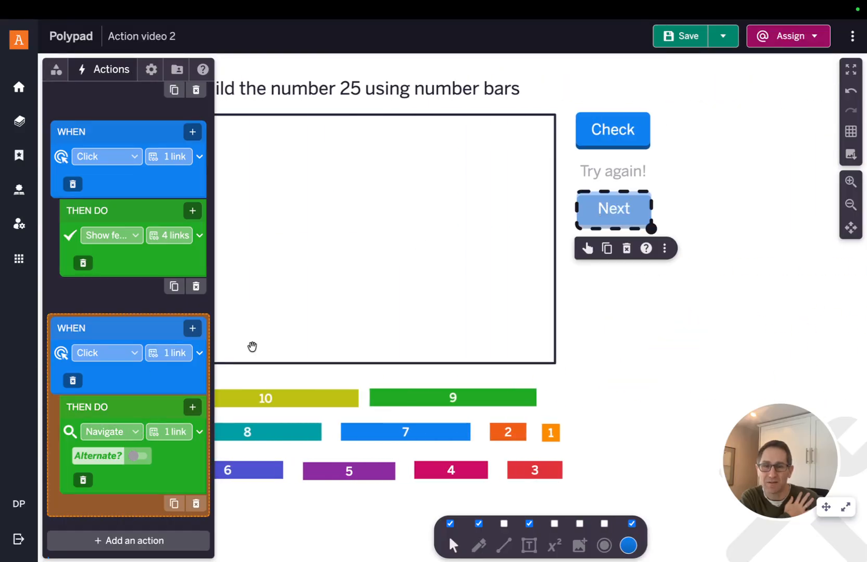
pyautogui.click(587, 248)
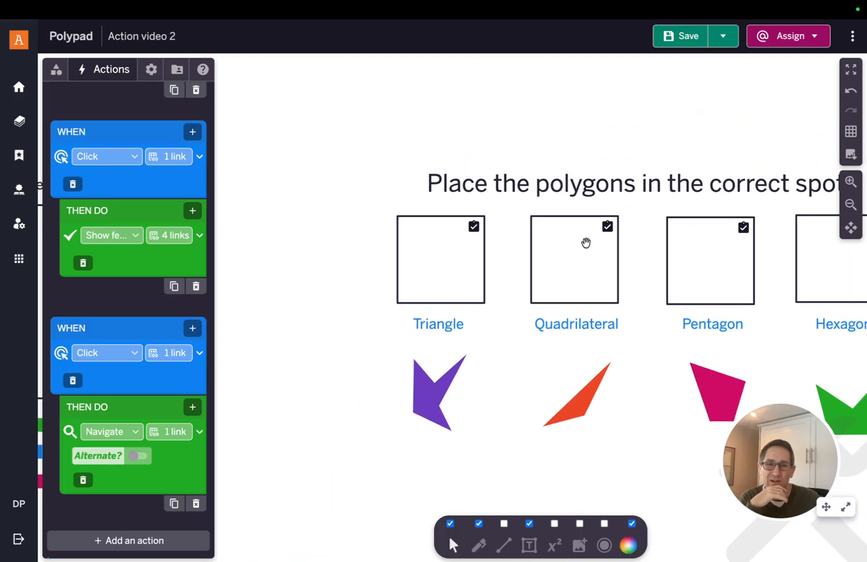
# Remove the Quadrilateral box link from the Navigate action
pyautogui.click(172, 432)
pyautogui.click(319, 324)
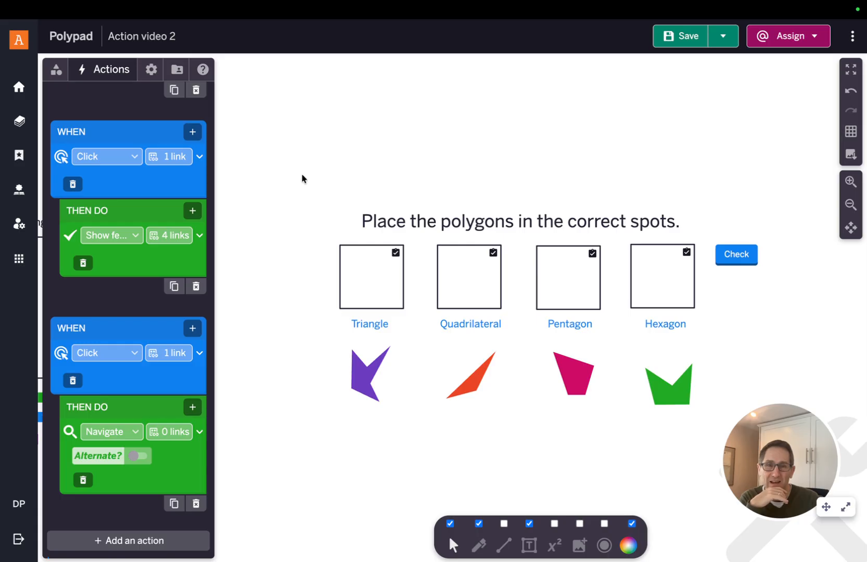
pyautogui.moveTo(305, 186); pyautogui.dragTo(341, 198)
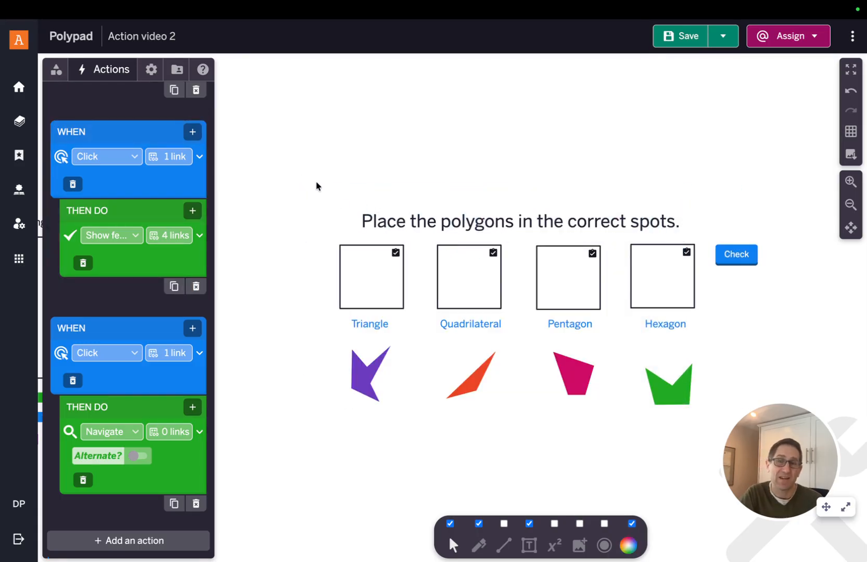
# Add a resizable rectangle tile above the Triangle box of the polygons activity and set its layer to Back
pyautogui.click(58, 71)
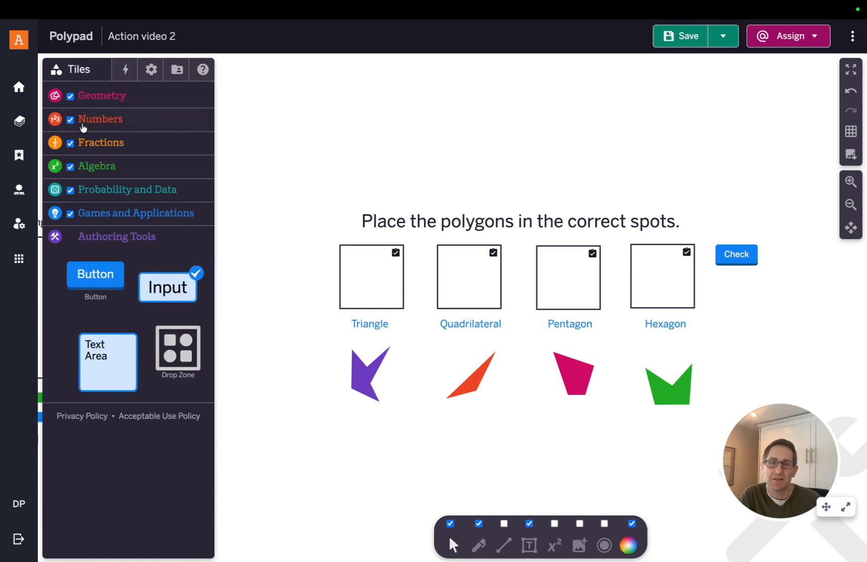
pyautogui.click(91, 99)
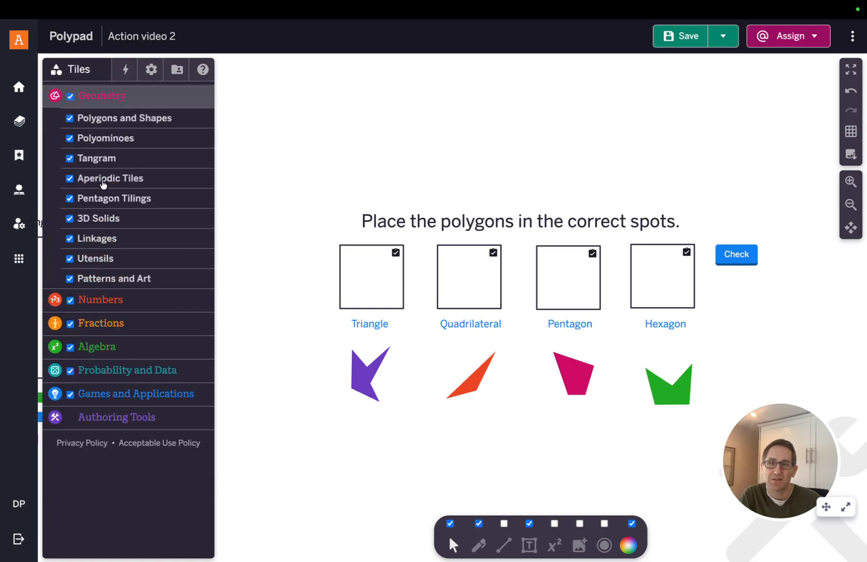
pyautogui.click(120, 118)
pyautogui.moveTo(83, 400); pyautogui.dragTo(308, 202)
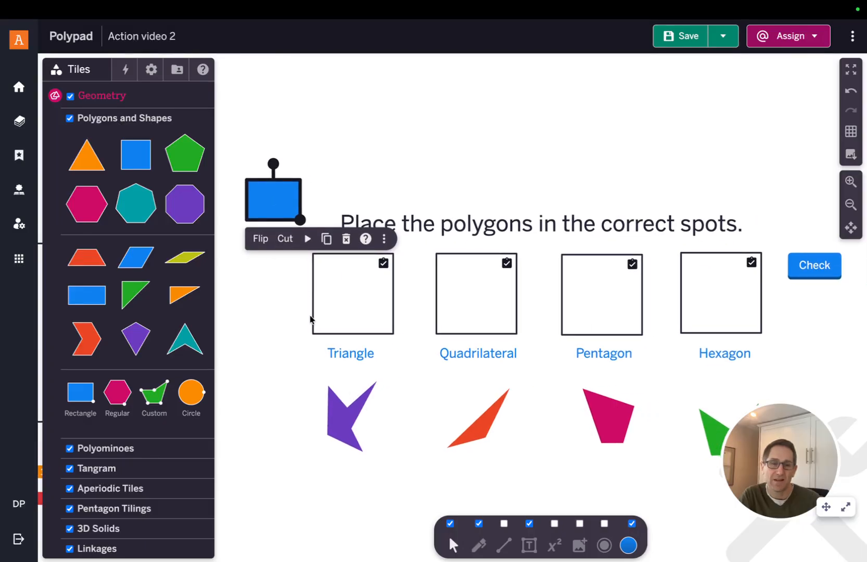
pyautogui.click(383, 241)
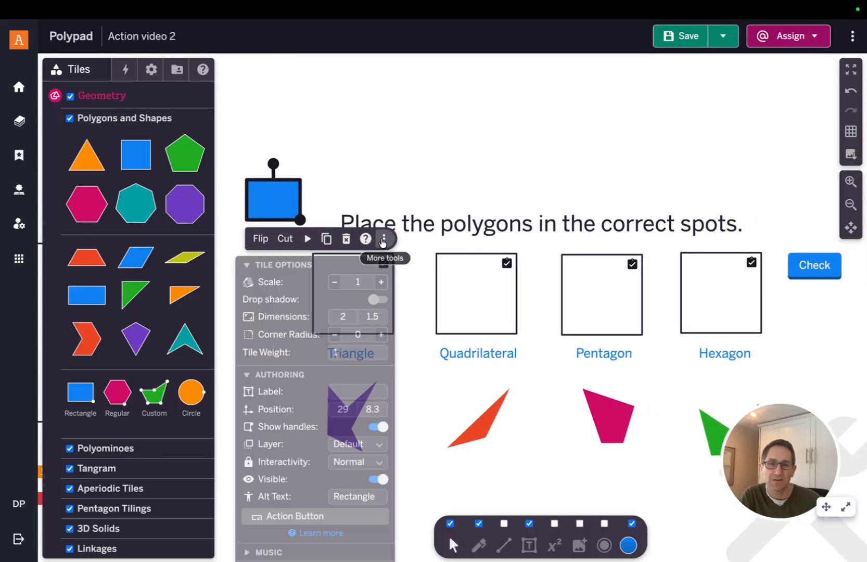
pyautogui.click(354, 439)
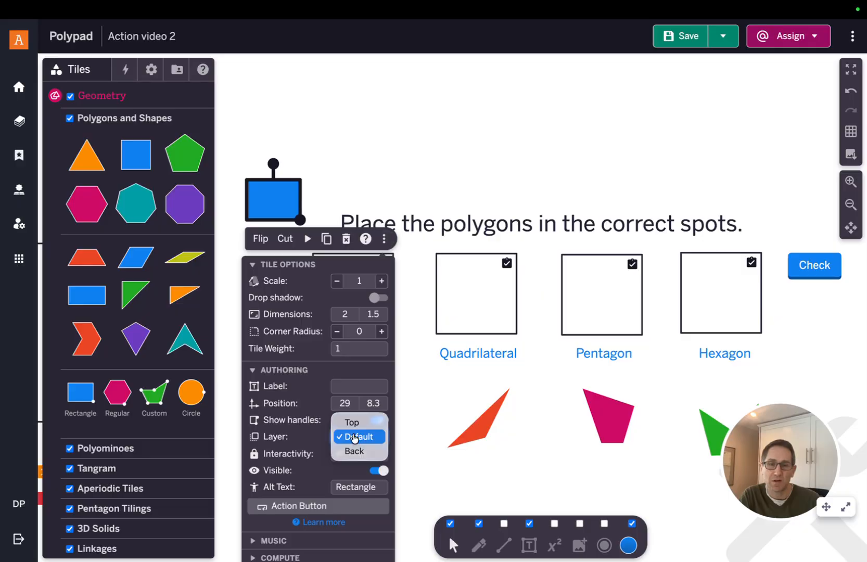
pyautogui.click(354, 453)
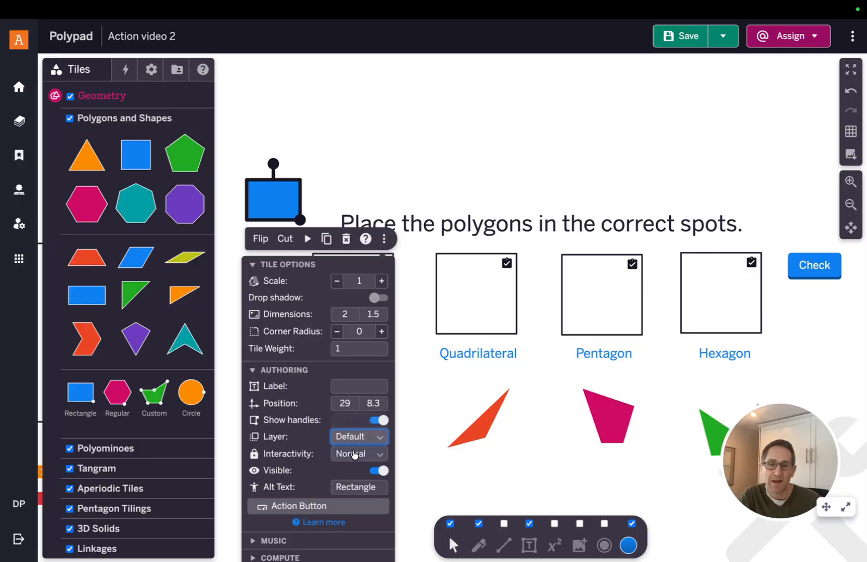
# Reduce the rectangle's fill alpha to 4 so it is almost transparent
pyautogui.click(628, 543)
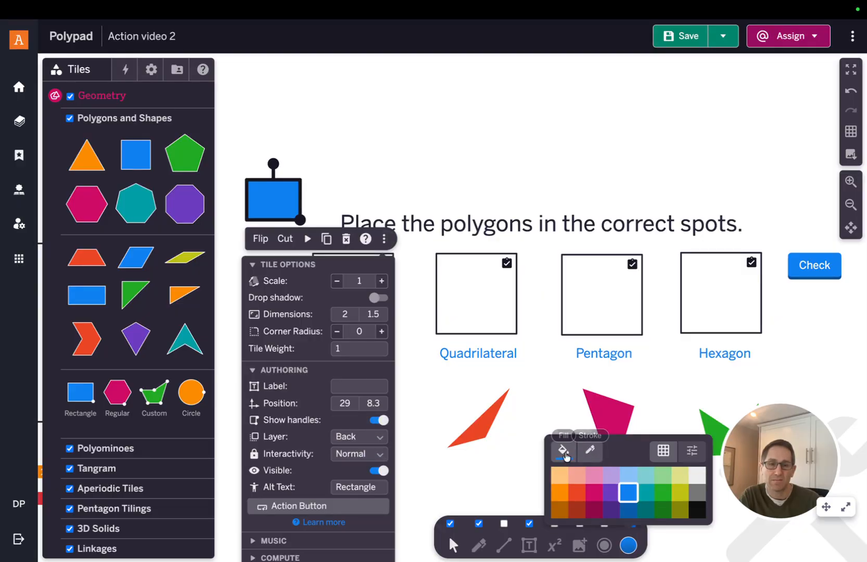
pyautogui.click(692, 450)
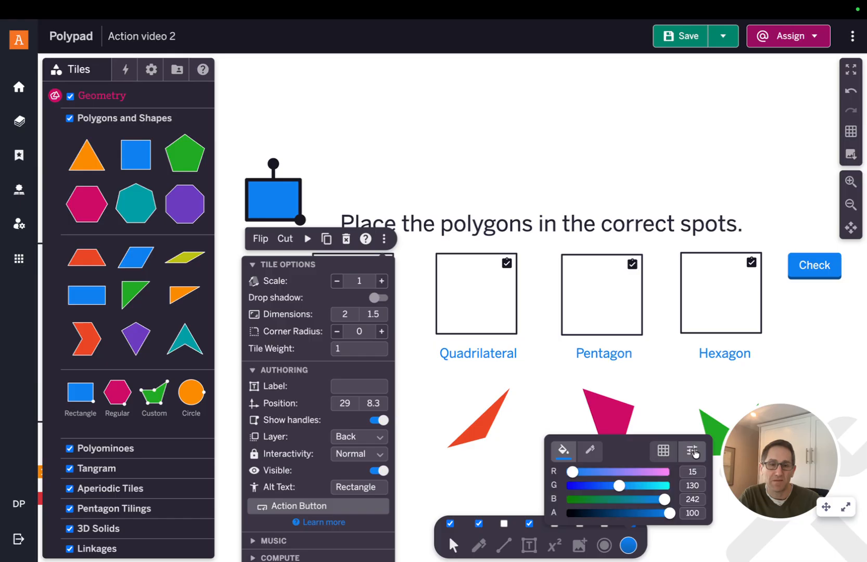
pyautogui.moveTo(671, 514); pyautogui.dragTo(572, 513)
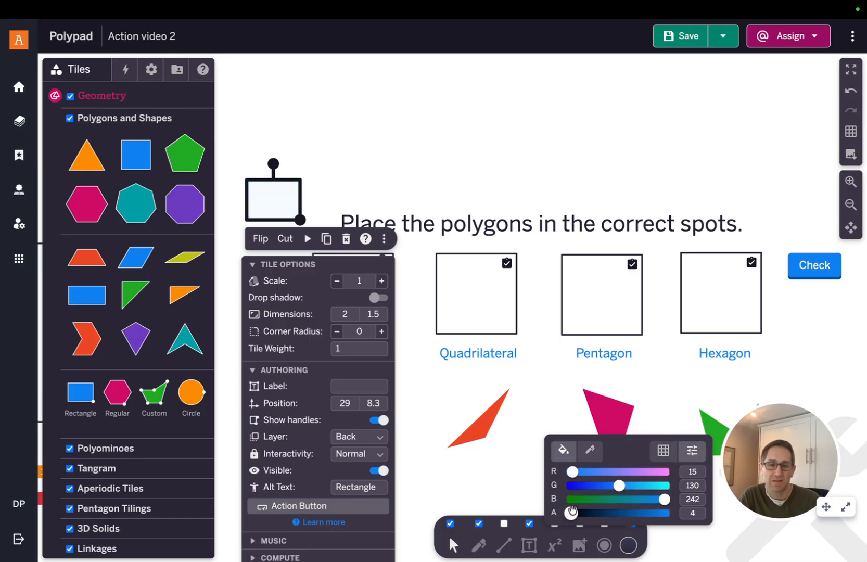
# Give the rectangle a thin solid black outline and display its tile options
pyautogui.click(589, 451)
pyautogui.click(582, 456)
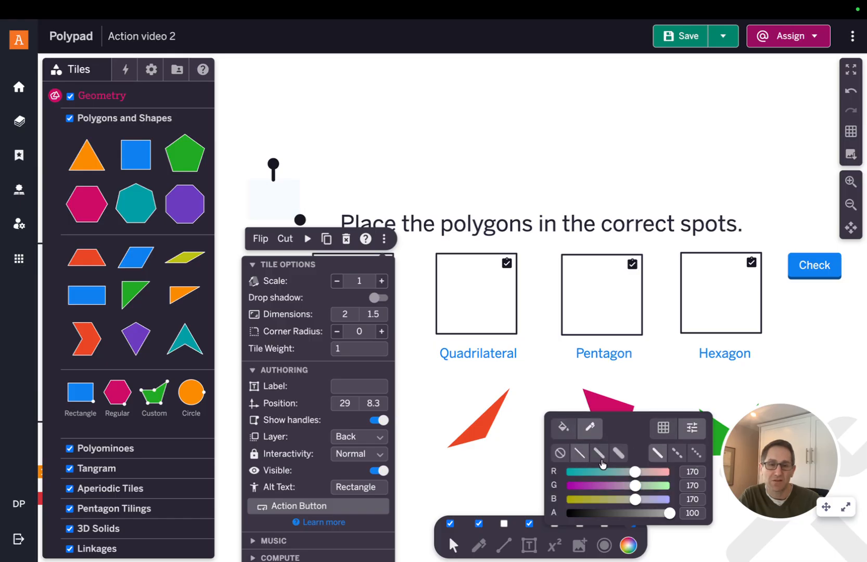
pyautogui.click(663, 428)
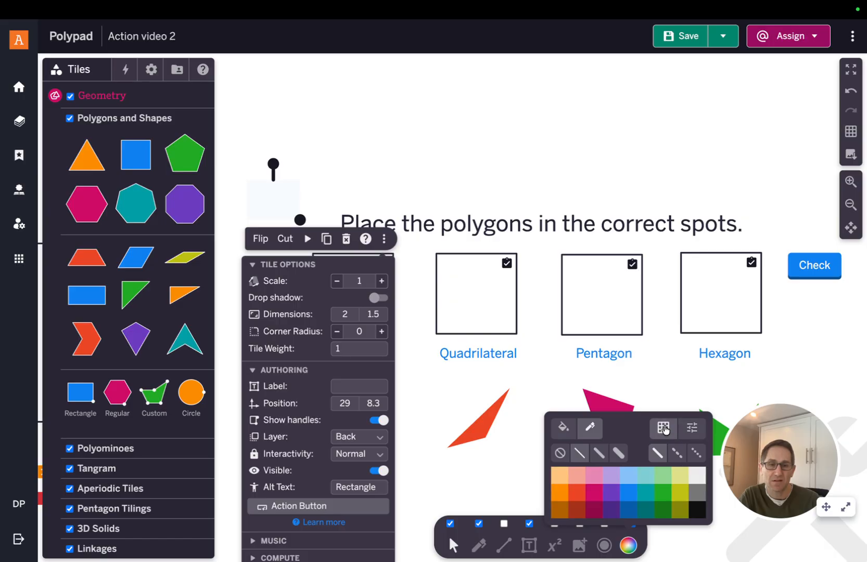
pyautogui.click(699, 513)
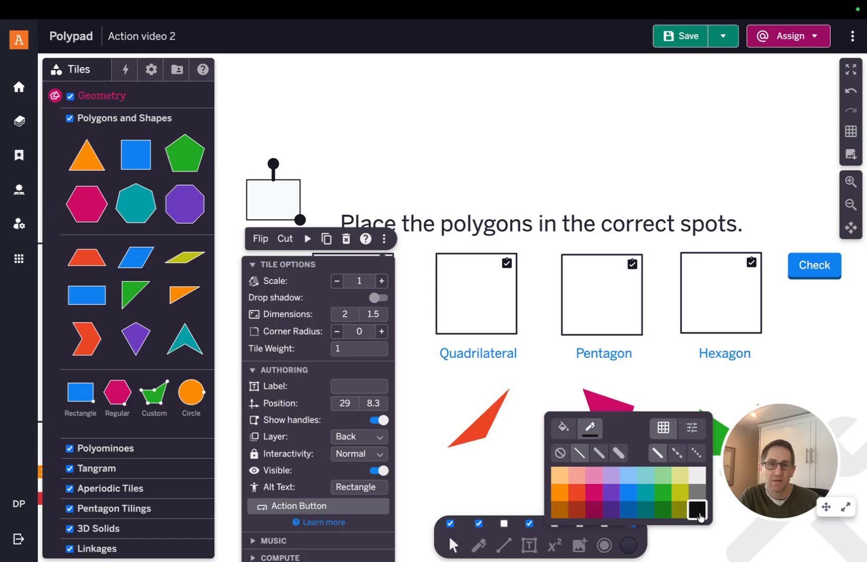
pyautogui.click(384, 240)
pyautogui.click(384, 240)
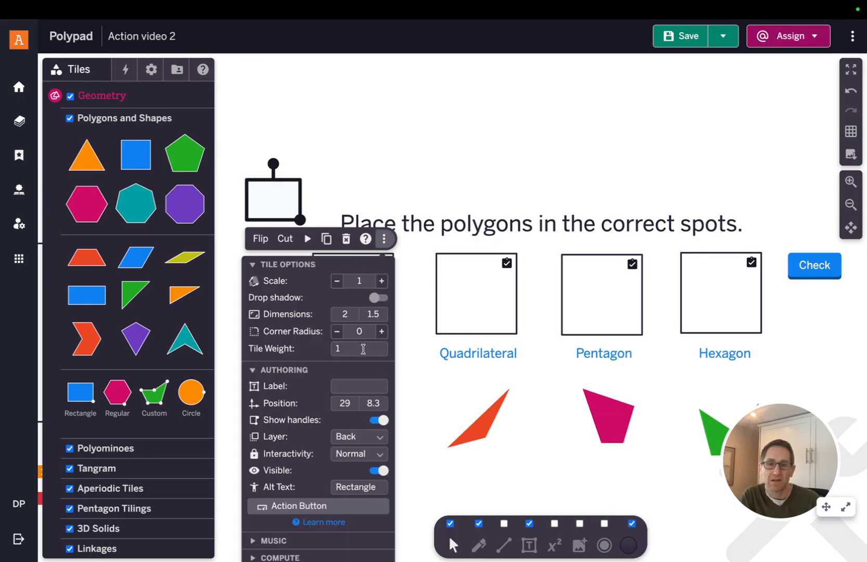
# Turn off the rectangle tile's visibility and move it slightly higher, beyond the upper left of the polygons activity
pyautogui.click(374, 471)
pyautogui.click(426, 461)
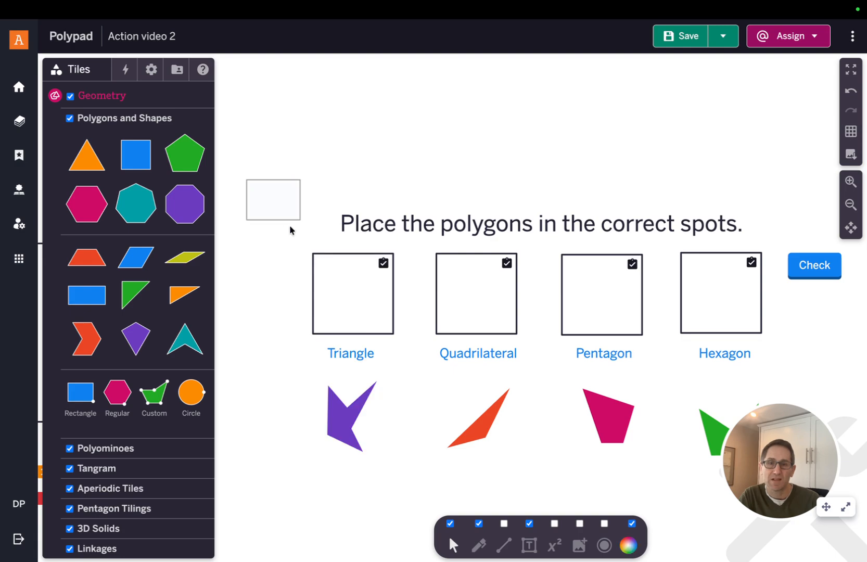
pyautogui.moveTo(280, 199); pyautogui.dragTo(277, 176)
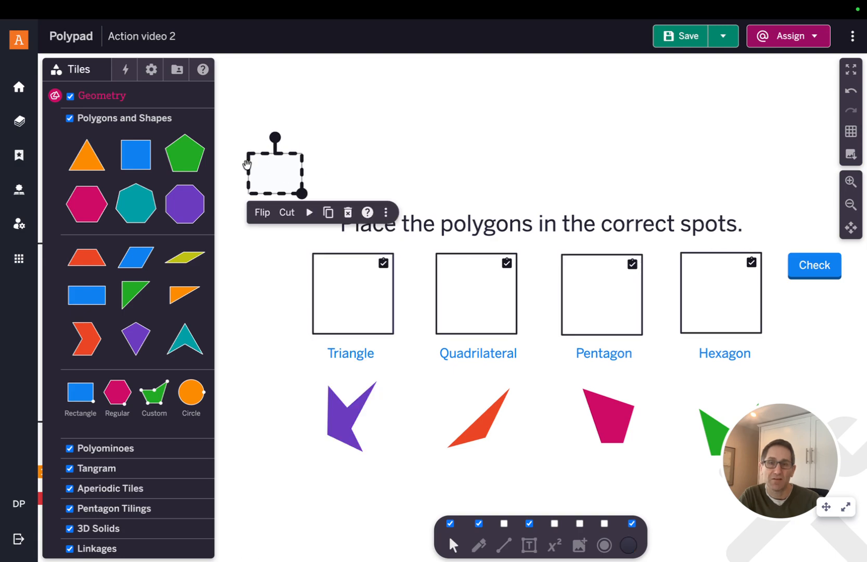
pyautogui.click(390, 125)
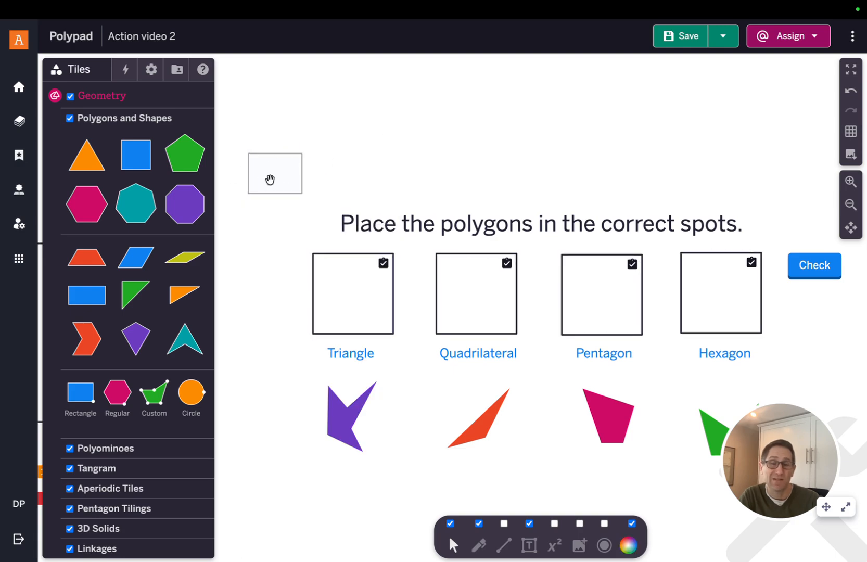
# Enlarge the rectangle so it encloses the heading, the four boxes, the polygons and the Check button
pyautogui.moveTo(271, 179); pyautogui.dragTo(854, 478)
pyautogui.click(652, 176)
pyautogui.scroll(-2, 622, 175)
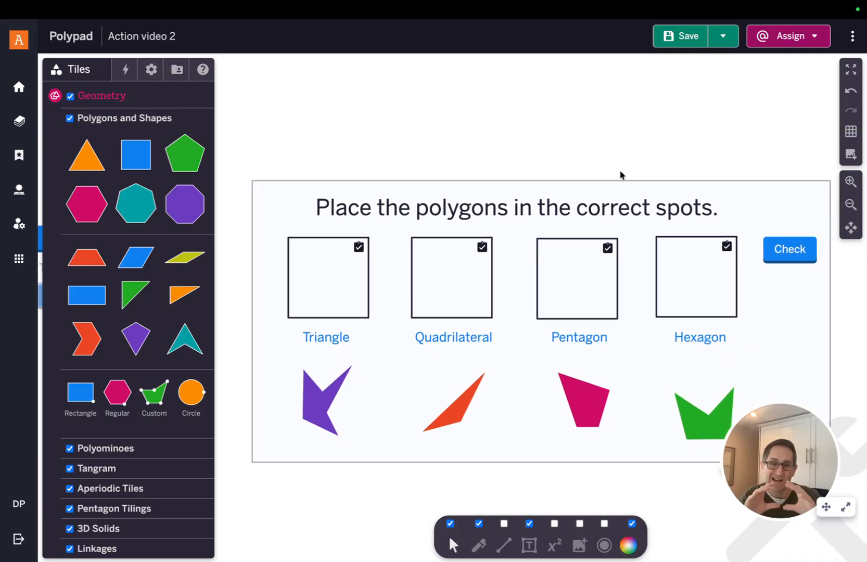
# Link the large rectangle around the polygons activity to the Navigate action and finish linking
pyautogui.click(126, 73)
pyautogui.hscroll(-6, 332, 333)
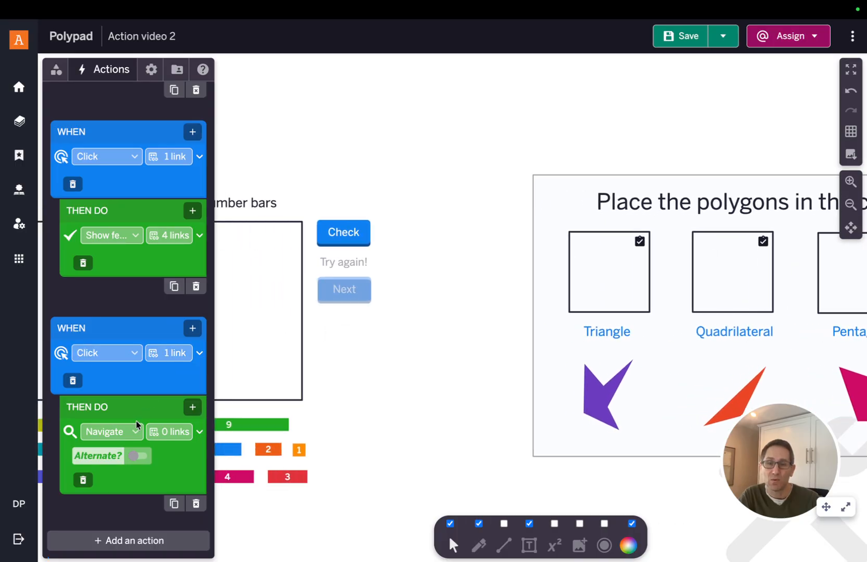
pyautogui.click(175, 434)
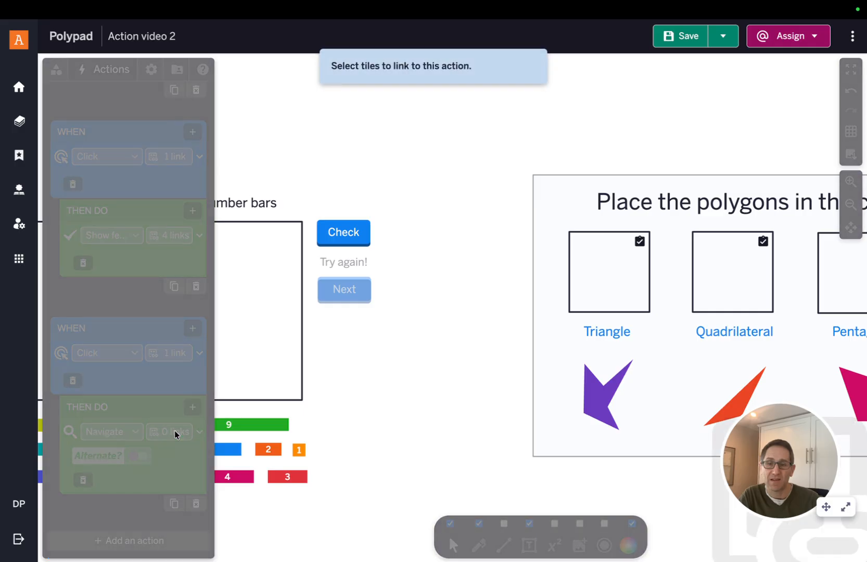
pyautogui.click(542, 322)
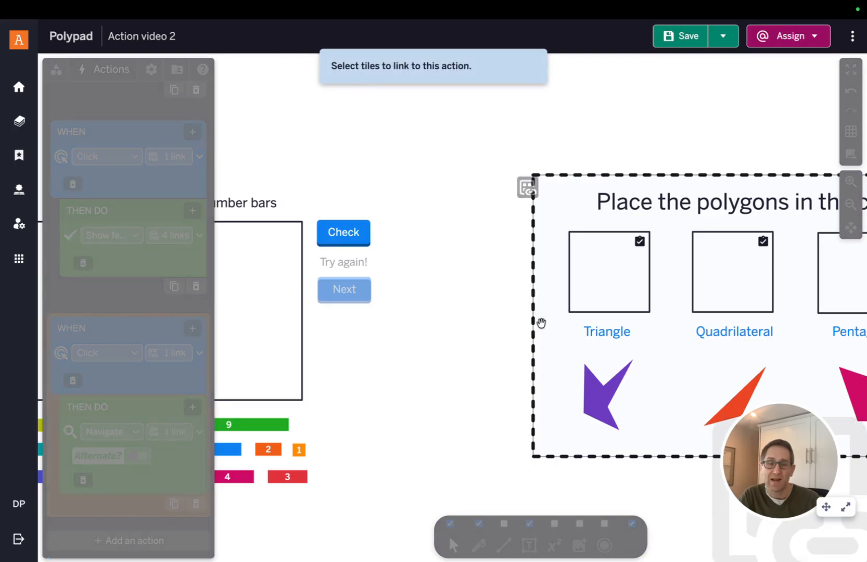
pyautogui.click(344, 288)
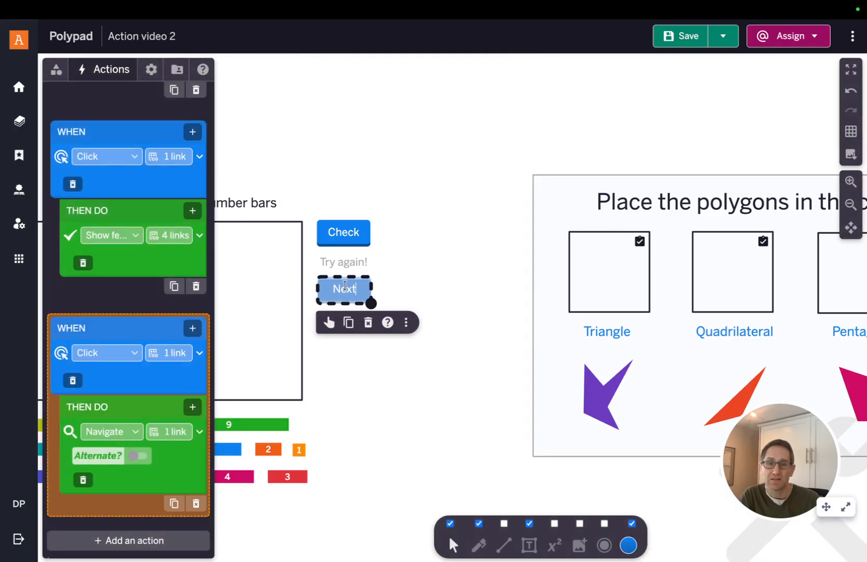
# Preview both activities with authoring mode turned off, and turn authoring mode back on
pyautogui.moveTo(338, 317); pyautogui.dragTo(324, 316)
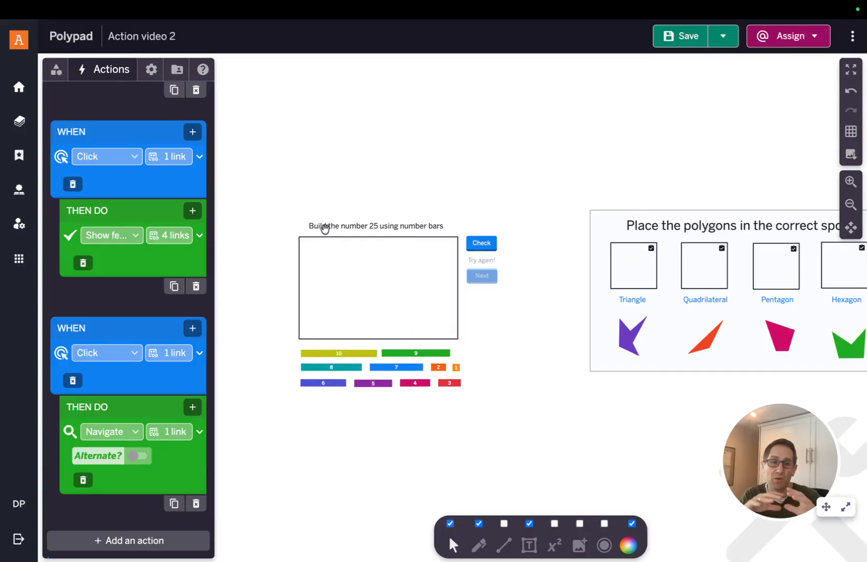
pyautogui.moveTo(266, 188); pyautogui.dragTo(318, 200)
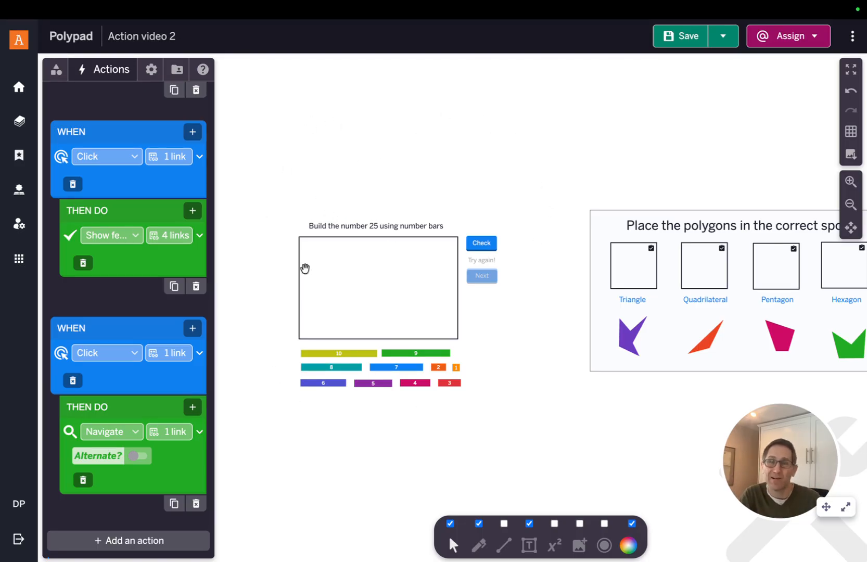
pyautogui.click(151, 69)
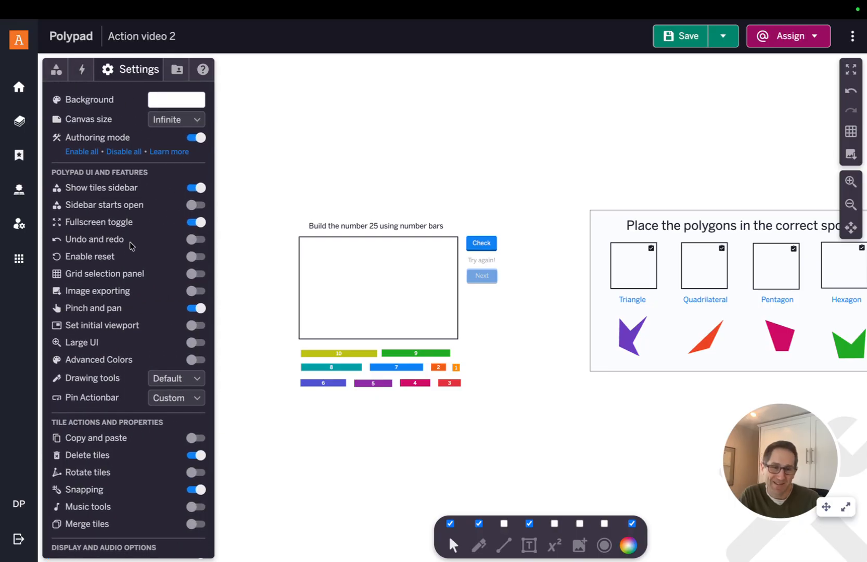
pyautogui.click(193, 139)
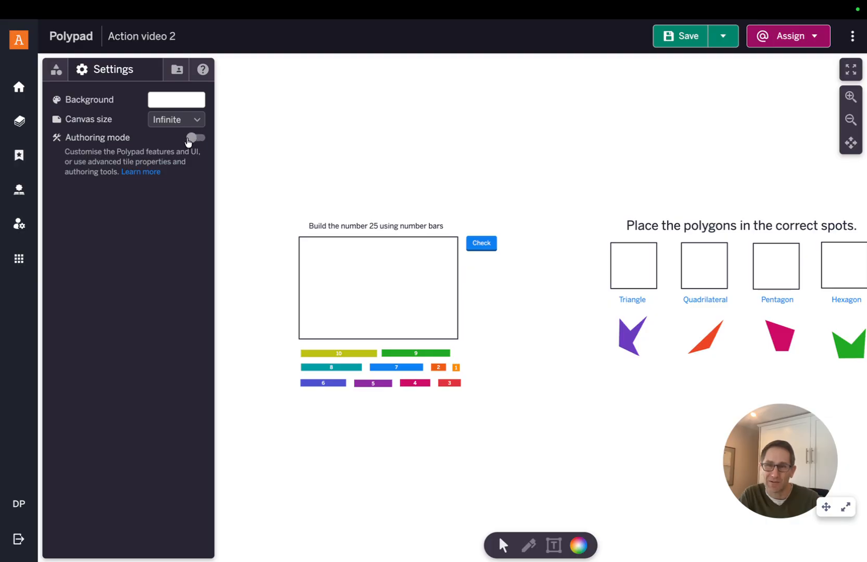
pyautogui.click(195, 140)
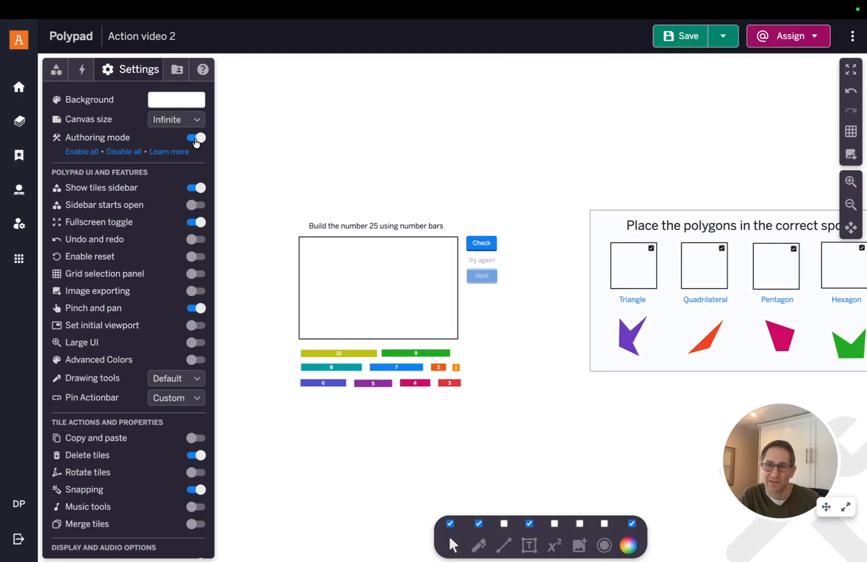
# Enable an initial viewport, frame it around the number bars activity at about 780 by 631, and save the canvas
pyautogui.click(197, 327)
pyautogui.moveTo(385, 292); pyautogui.dragTo(269, 259)
pyautogui.moveTo(401, 339); pyautogui.dragTo(515, 406)
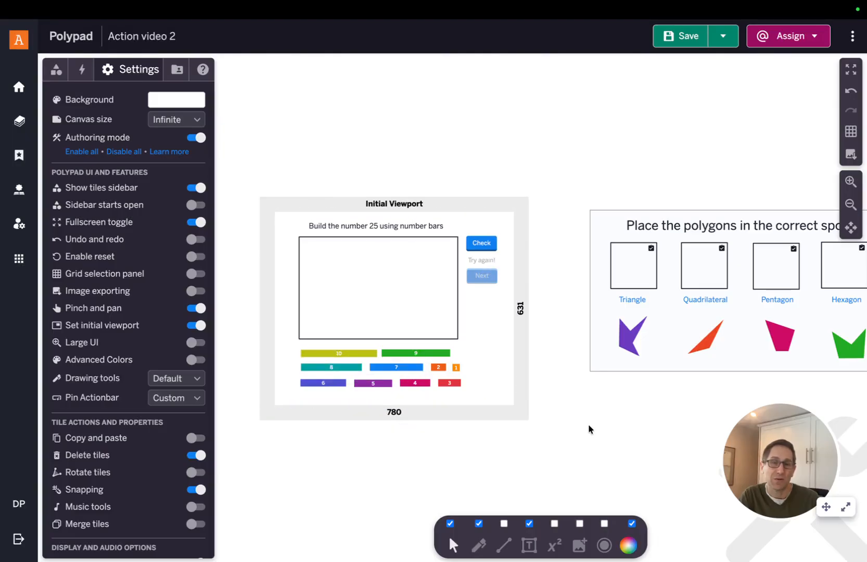
pyautogui.click(677, 42)
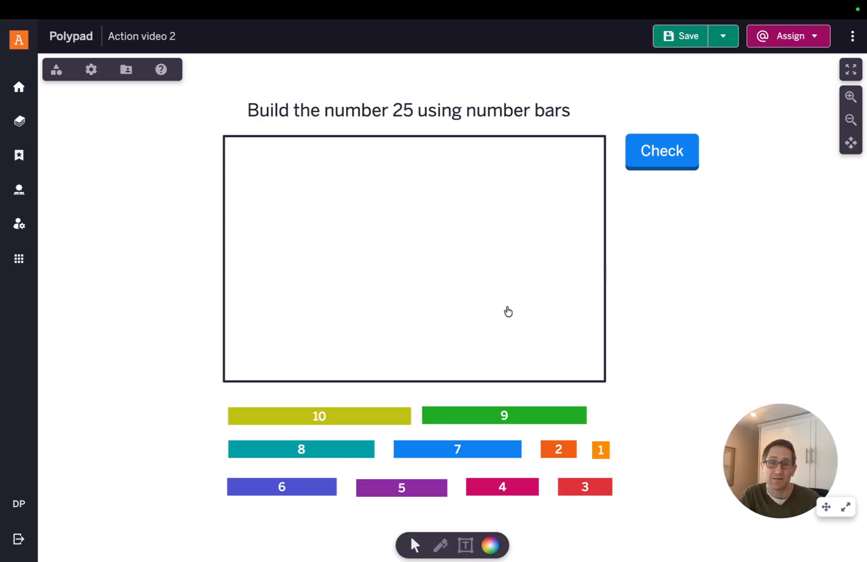
# Test an incorrect answer by placing the 10, 9 and 1 bars in the box and checking it
pyautogui.moveTo(368, 415)
pyautogui.mouseDown()
pyautogui.moveTo(379, 288)
pyautogui.moveTo(455, 279)
pyautogui.mouseUp()
pyautogui.moveTo(464, 415); pyautogui.dragTo(475, 324)
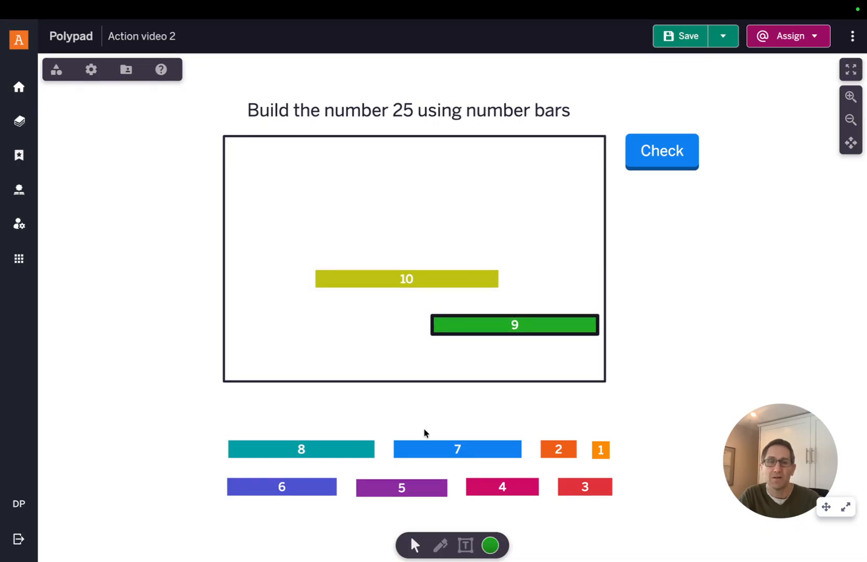
pyautogui.moveTo(595, 445); pyautogui.dragTo(402, 337)
pyautogui.click(649, 171)
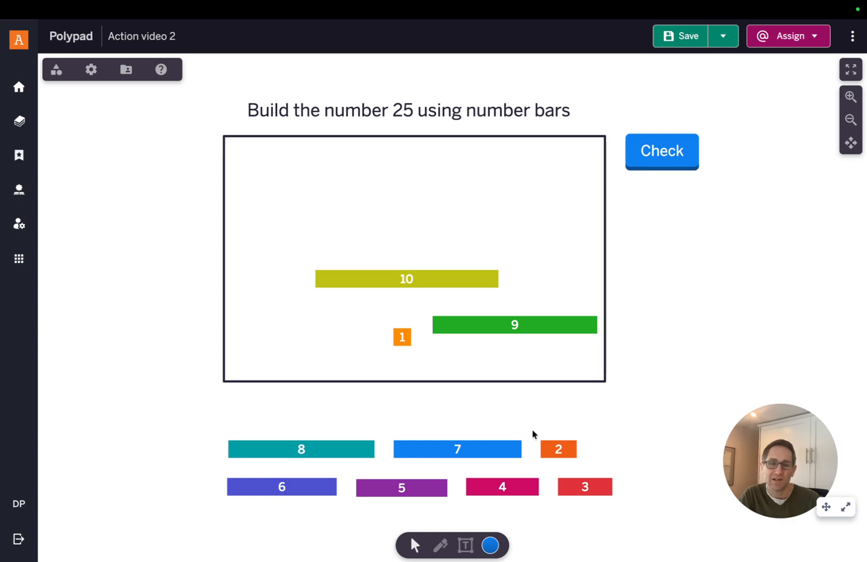
# Add the 5 bar to the box, check the answer, and use the Next button to reach the polygons activity
pyautogui.moveTo(426, 489); pyautogui.dragTo(333, 356)
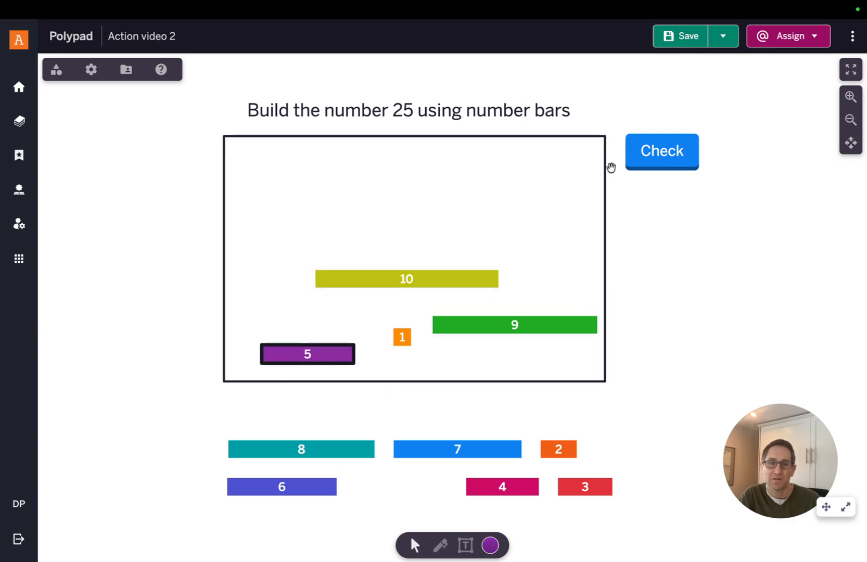
pyautogui.click(657, 164)
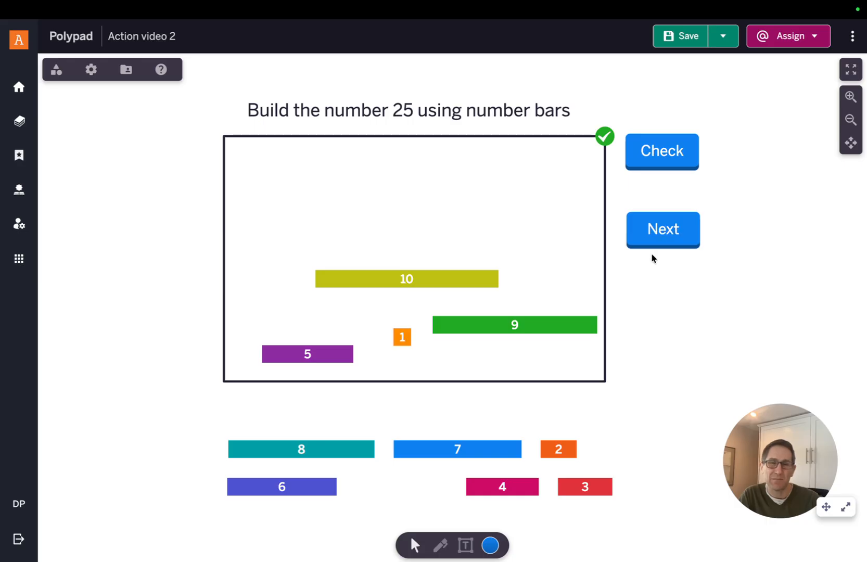
pyautogui.click(658, 242)
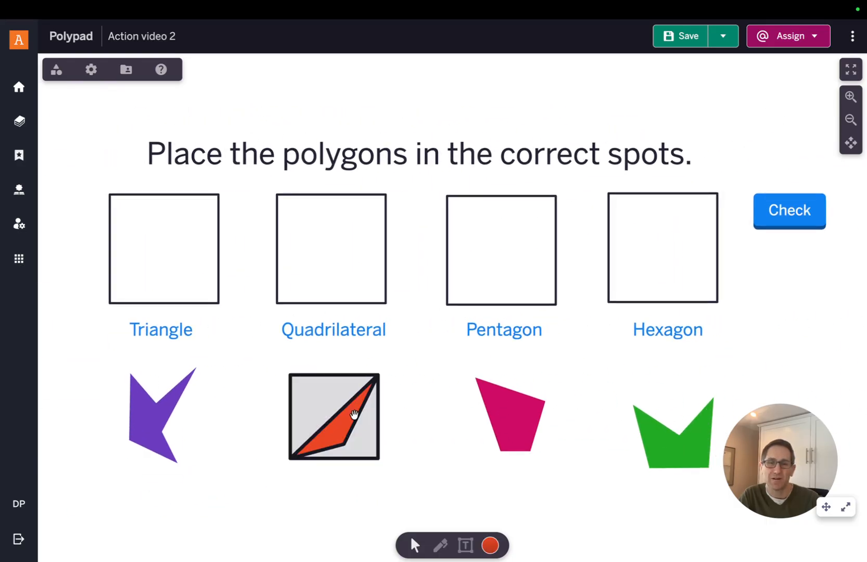
# Place the red polygon under Triangle, magenta under Quadrilateral, purple under Pentagon and green under Hexagon, and check the answers
pyautogui.click(204, 255)
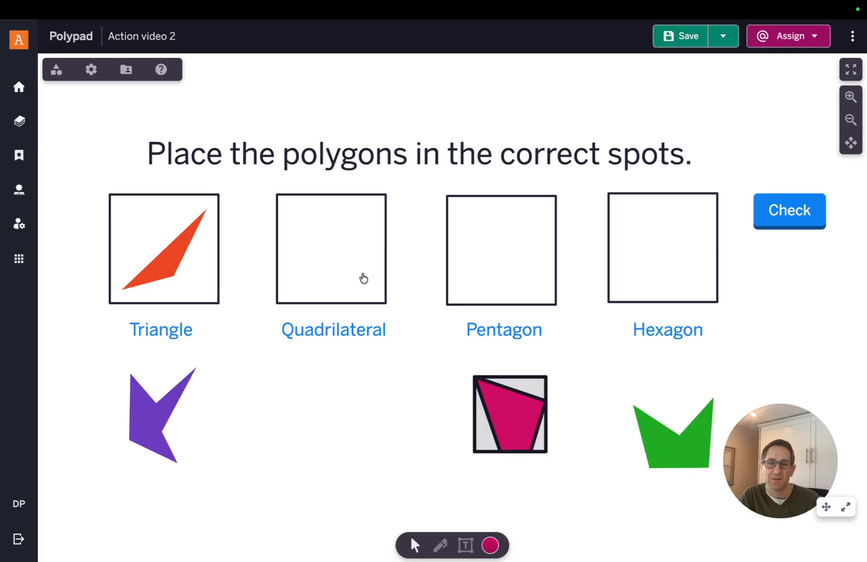
pyautogui.click(339, 251)
pyautogui.click(472, 224)
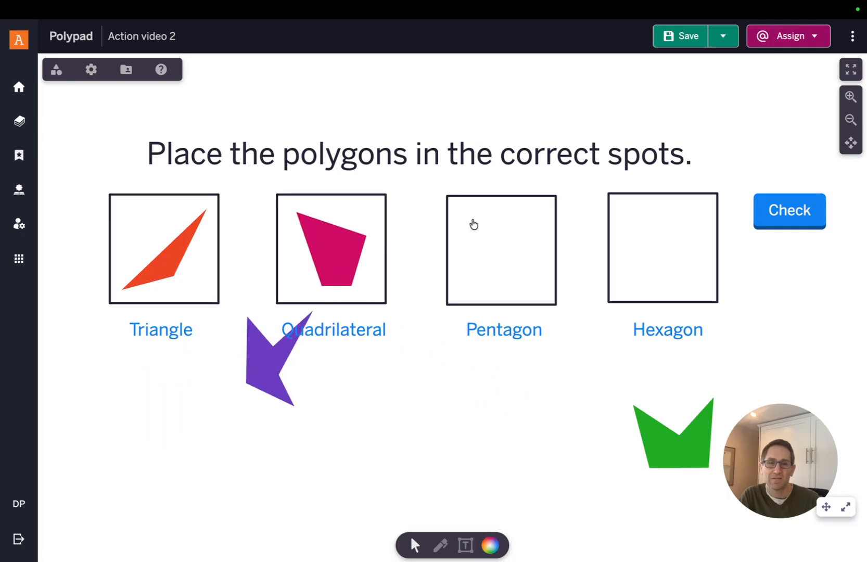
pyautogui.moveTo(667, 257); pyautogui.dragTo(667, 257)
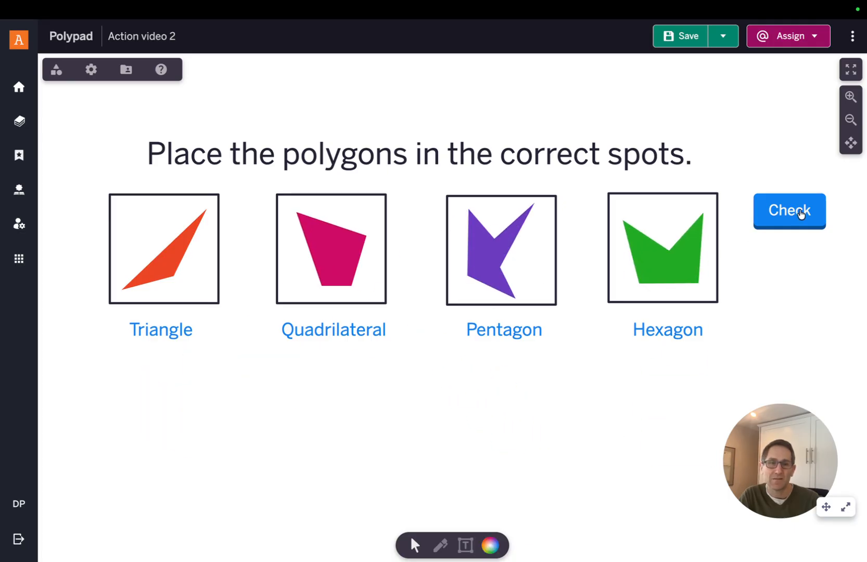
pyautogui.click(792, 210)
# Swap the purple and green polygons between the Pentagon and Hexagon boxes and check the answers again
pyautogui.moveTo(499, 252); pyautogui.dragTo(606, 415)
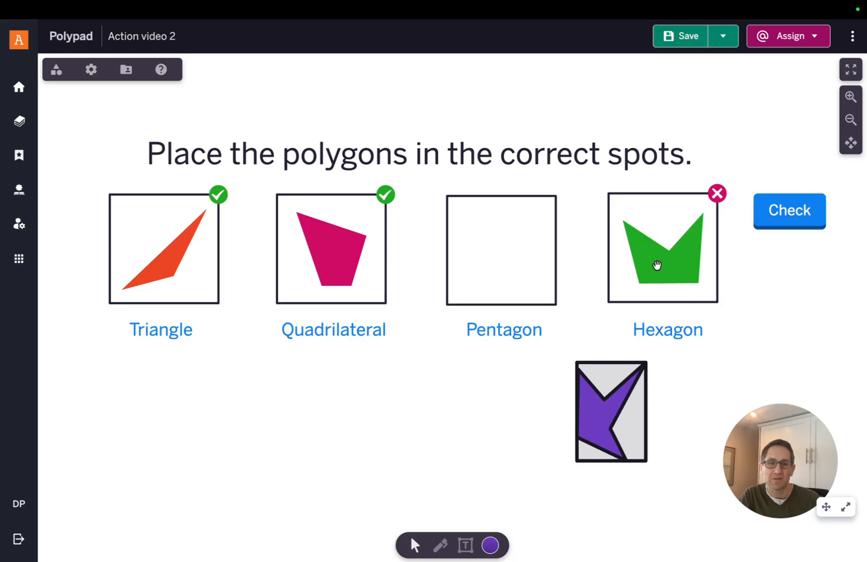
pyautogui.moveTo(658, 266); pyautogui.dragTo(500, 281)
pyautogui.moveTo(596, 393); pyautogui.dragTo(662, 240)
pyautogui.click(776, 214)
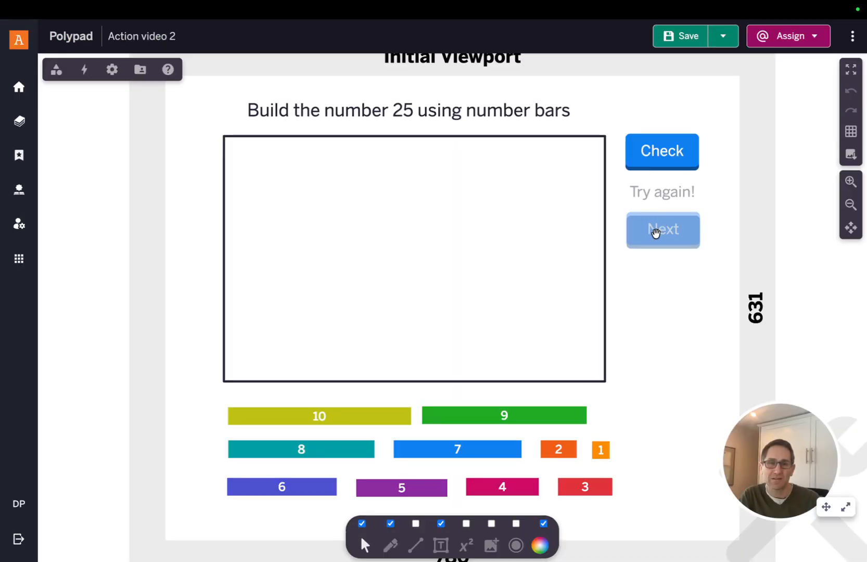
# Set the delay of the Show feedback action for a correct number bars answer to 0.5 seconds
pyautogui.click(653, 232)
pyautogui.click(84, 69)
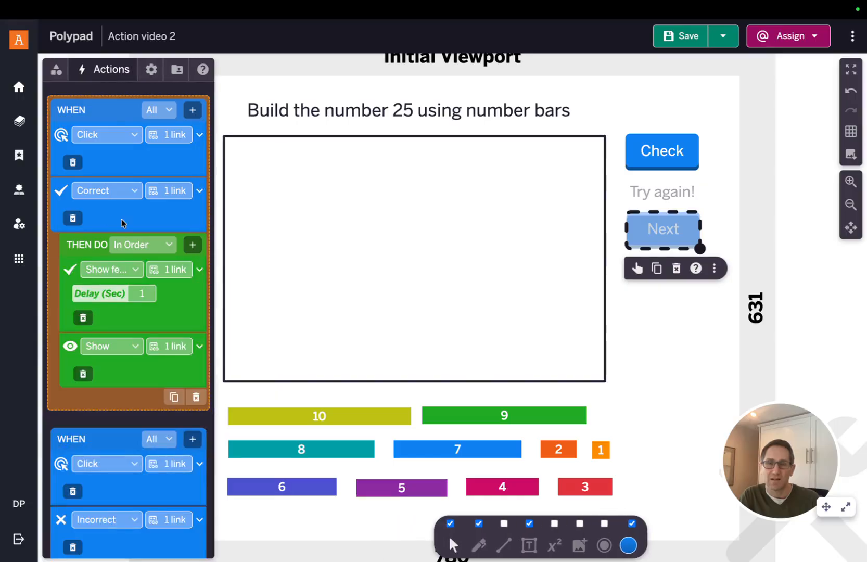
pyautogui.click(181, 272)
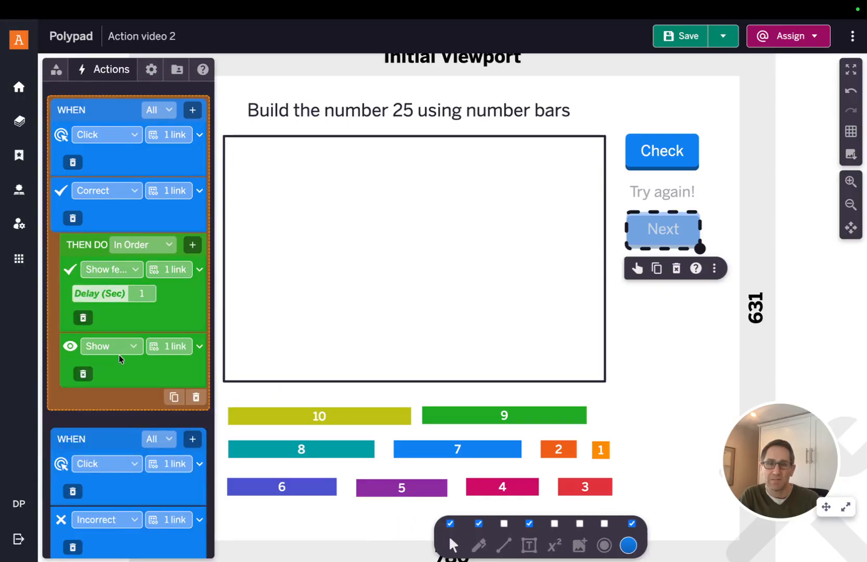
pyautogui.moveTo(164, 348)
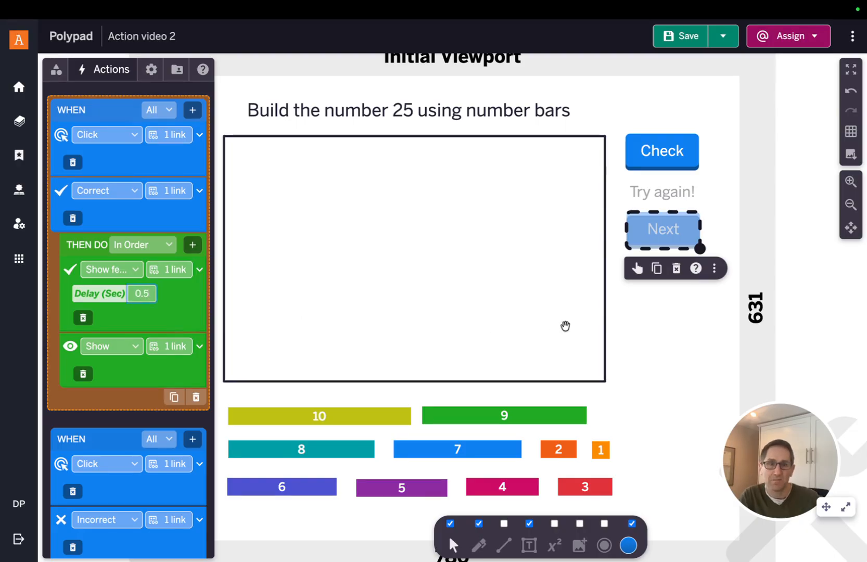
pyautogui.click(632, 323)
# Move the Next button up beneath Check so that it overlaps the "Try again!" text
pyautogui.click(654, 241)
pyautogui.moveTo(654, 241); pyautogui.dragTo(656, 204)
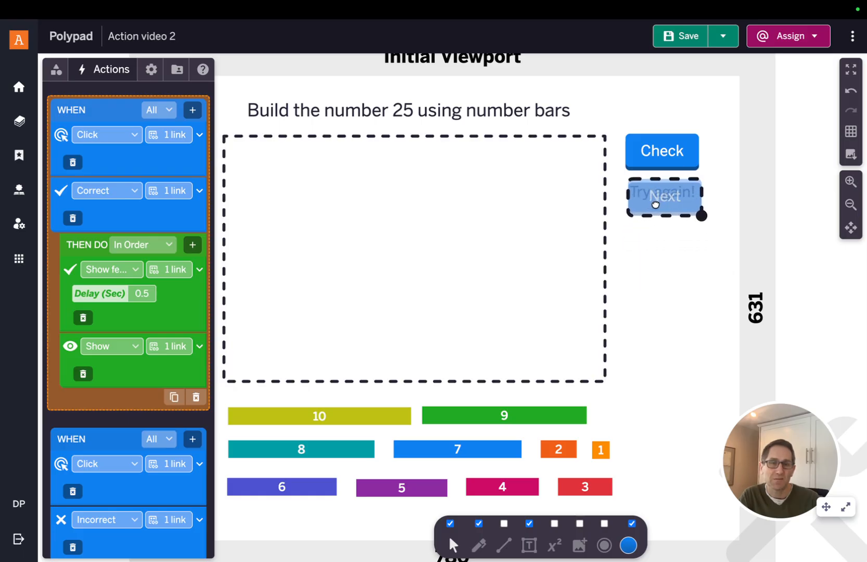
pyautogui.moveTo(655, 204); pyautogui.dragTo(656, 204)
pyautogui.click(668, 297)
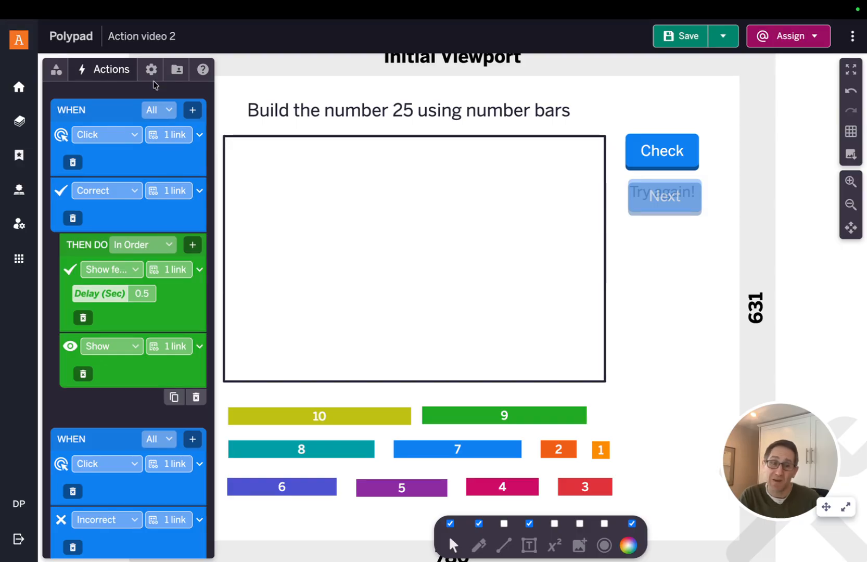
# Disable pinch and pan, turn off authoring mode, and save the canvas
pyautogui.click(151, 69)
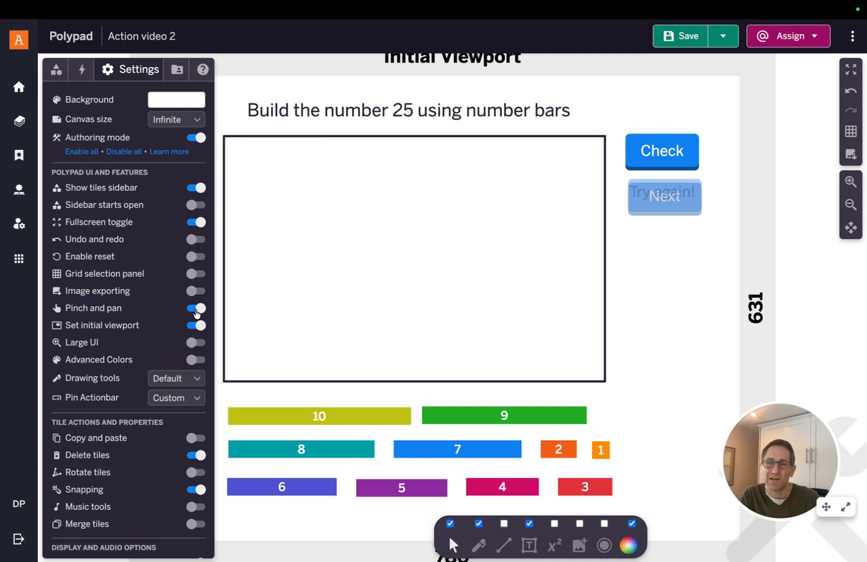
pyautogui.click(192, 309)
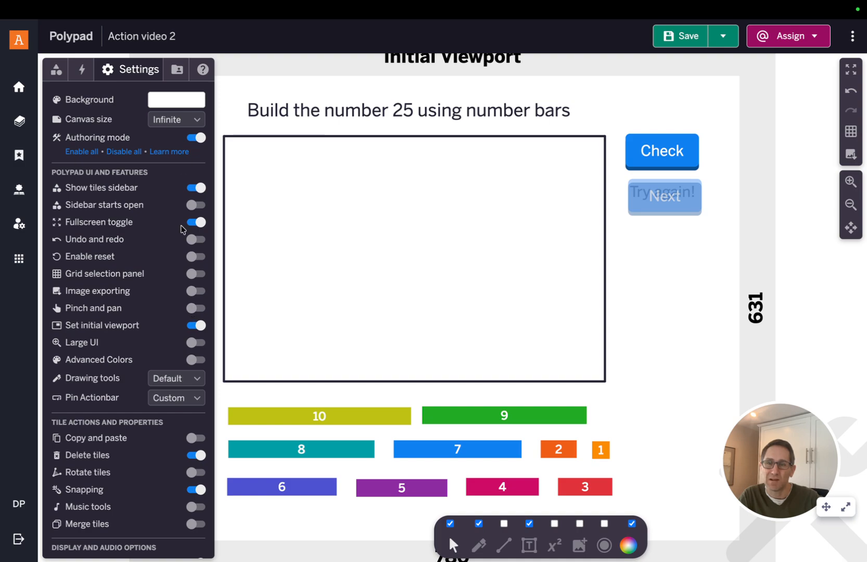
pyautogui.click(191, 140)
pyautogui.click(680, 36)
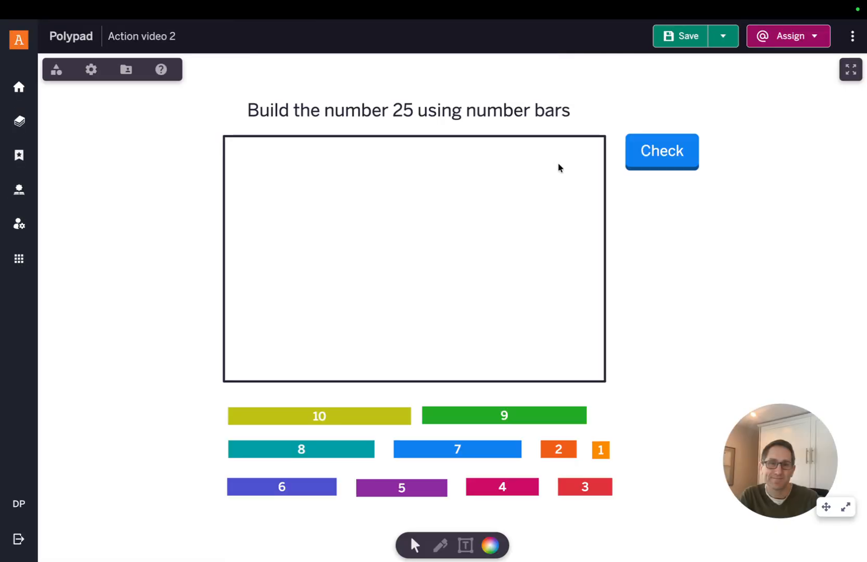
# Place the 10, 9 and 1 bars in the answer box, leave the 4 bar outside, and check the incorrect answer
pyautogui.moveTo(354, 412); pyautogui.dragTo(376, 255)
pyautogui.moveTo(451, 415); pyautogui.dragTo(454, 311)
pyautogui.moveTo(599, 448); pyautogui.dragTo(373, 339)
pyautogui.moveTo(511, 487); pyautogui.dragTo(493, 489)
pyautogui.click(668, 158)
# Complete the total of 25 with the 5 bar, check it, and navigate to the polygons activity with Next
pyautogui.moveTo(413, 488); pyautogui.dragTo(515, 209)
pyautogui.click(659, 164)
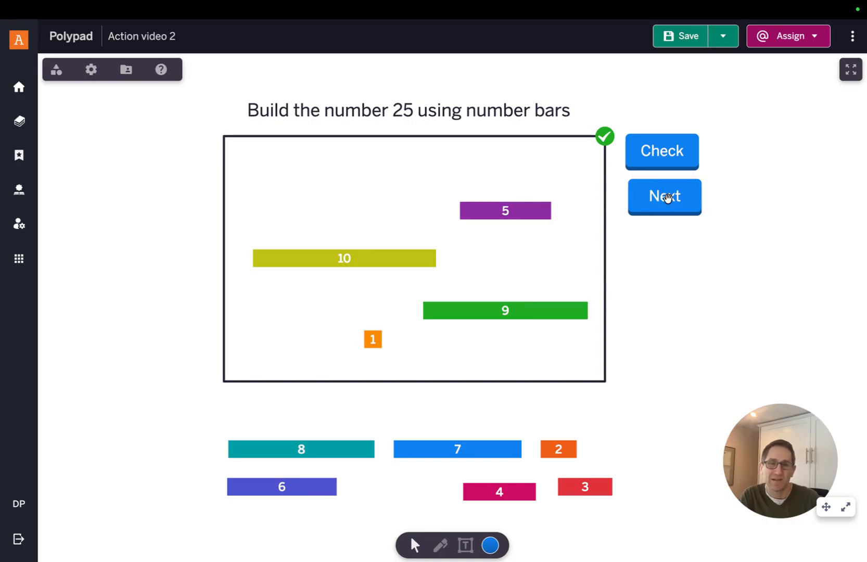
pyautogui.click(664, 196)
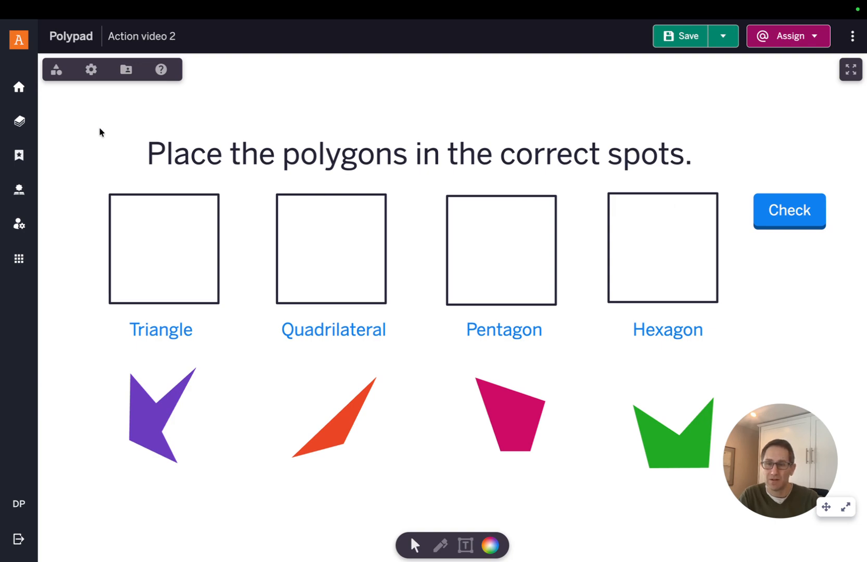
# Return to authoring mode and display the canvas's list of actions
pyautogui.press('super+e')
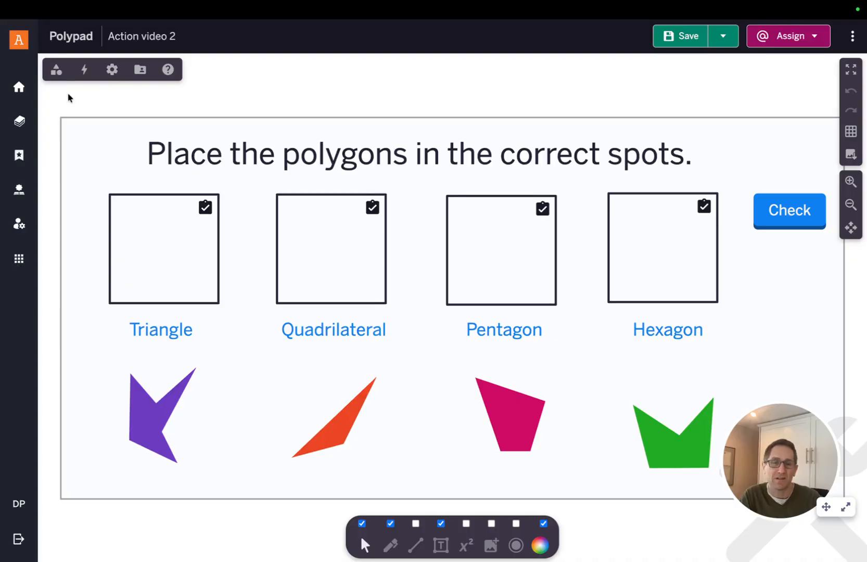
pyautogui.click(84, 69)
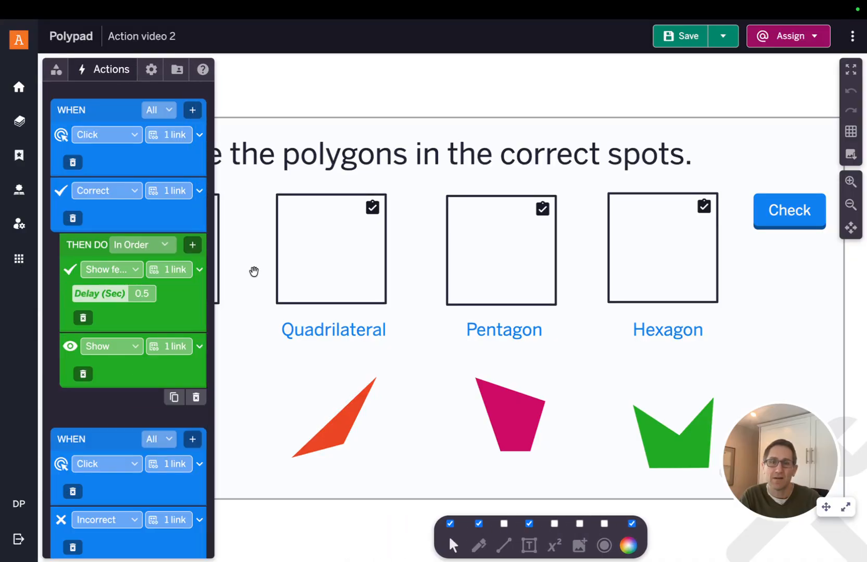